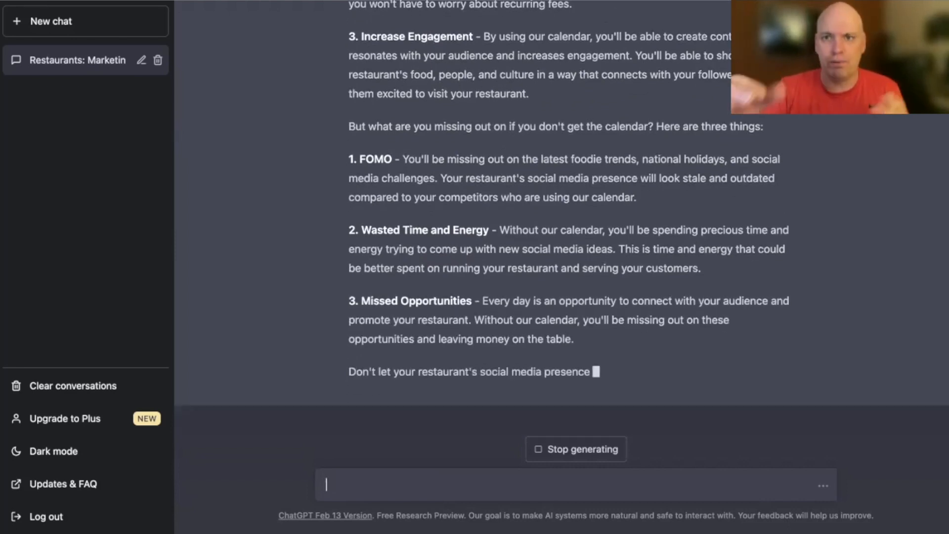
# - Start a follow-up prompt reading "Generate 3 emails promoting the calendar." with the first list item "1. Announcing it."
pyautogui.scroll(5, 376, 372)
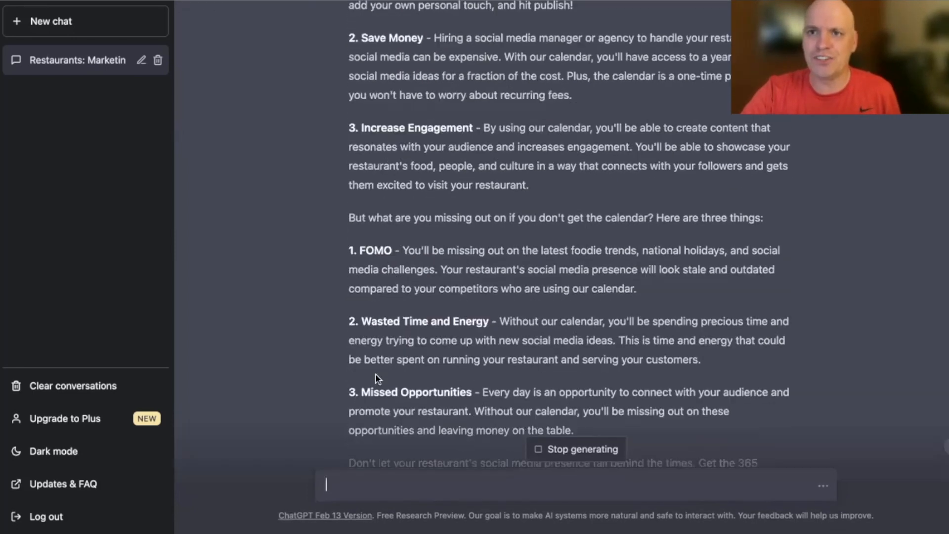
pyautogui.scroll(-5, 381, 370)
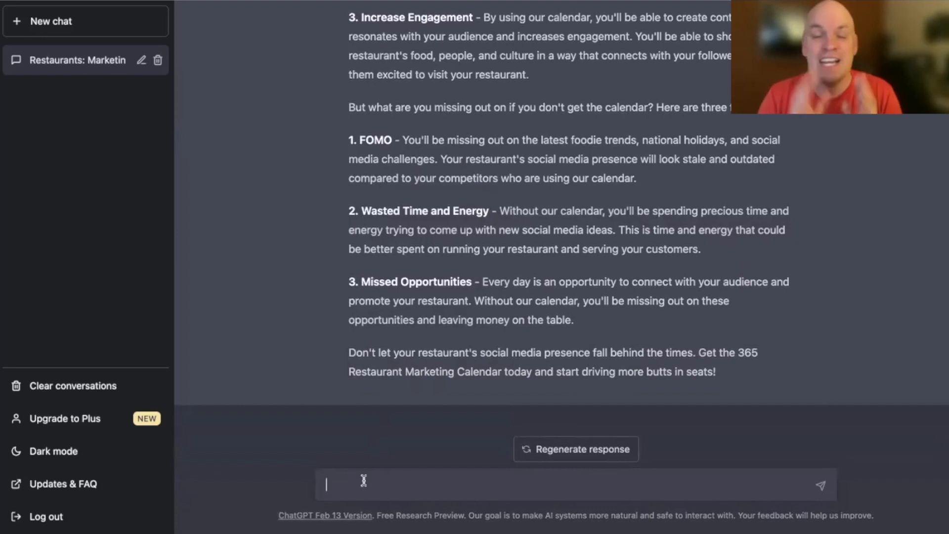
pyautogui.write('Generate 3 e')
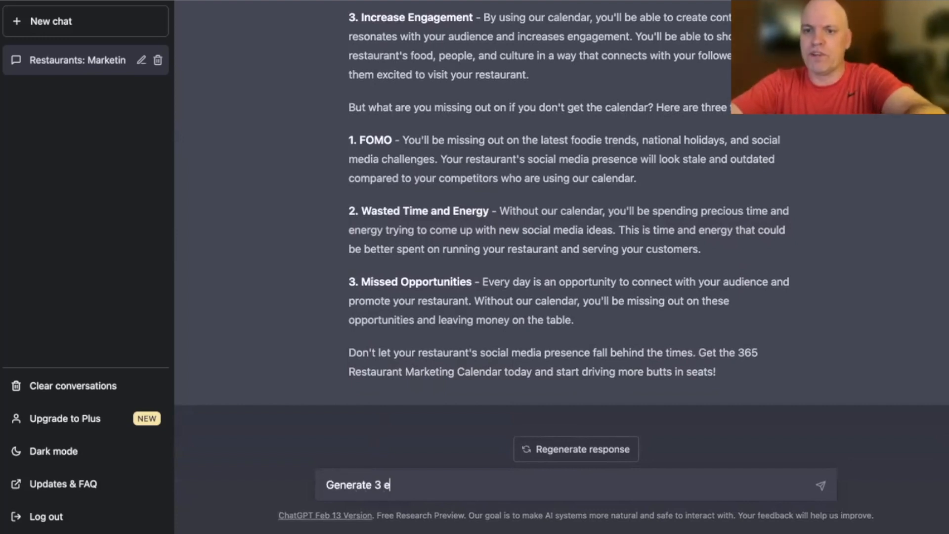
pyautogui.write('mails promoting the calendar')
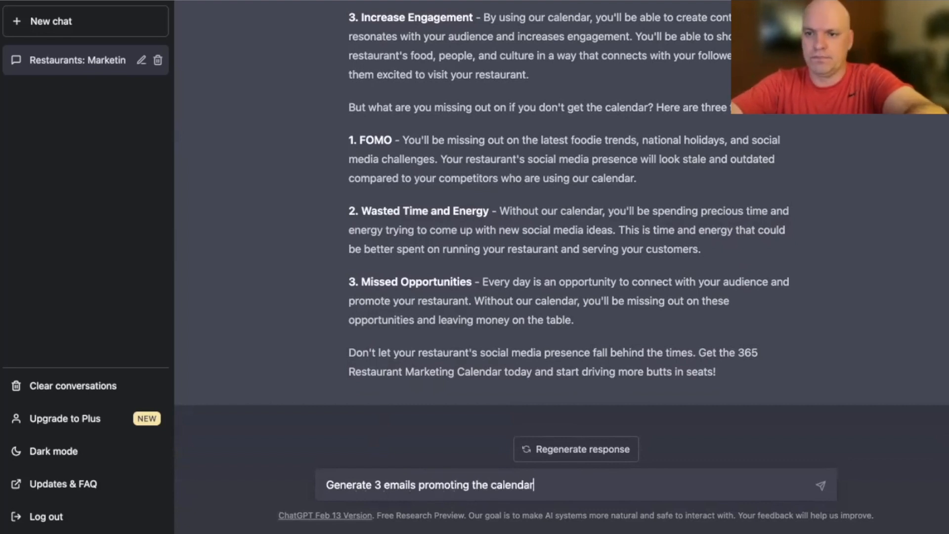
pyautogui.hotkey('shift', 'Return')
pyautogui.hotkey('shift', 'Return')
pyautogui.write('1.')
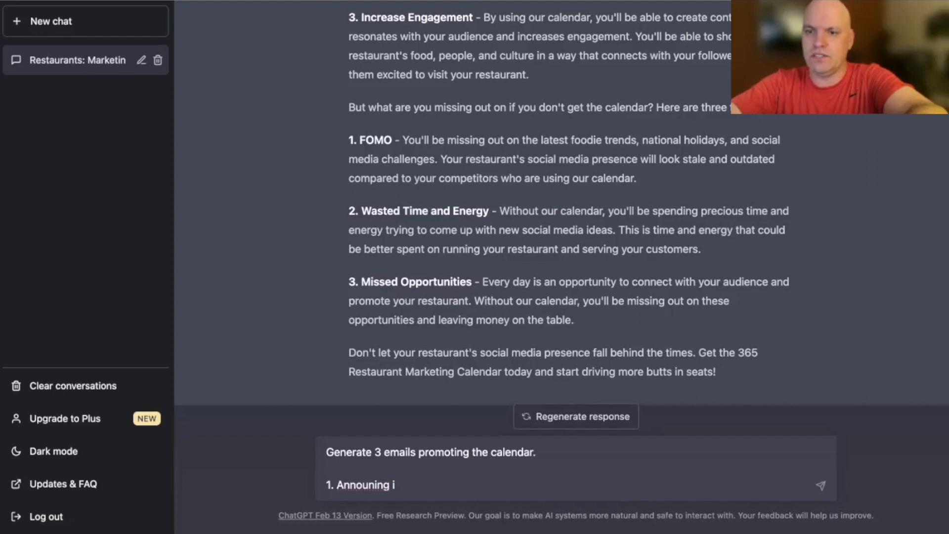
pyautogui.write('Announcing it.')
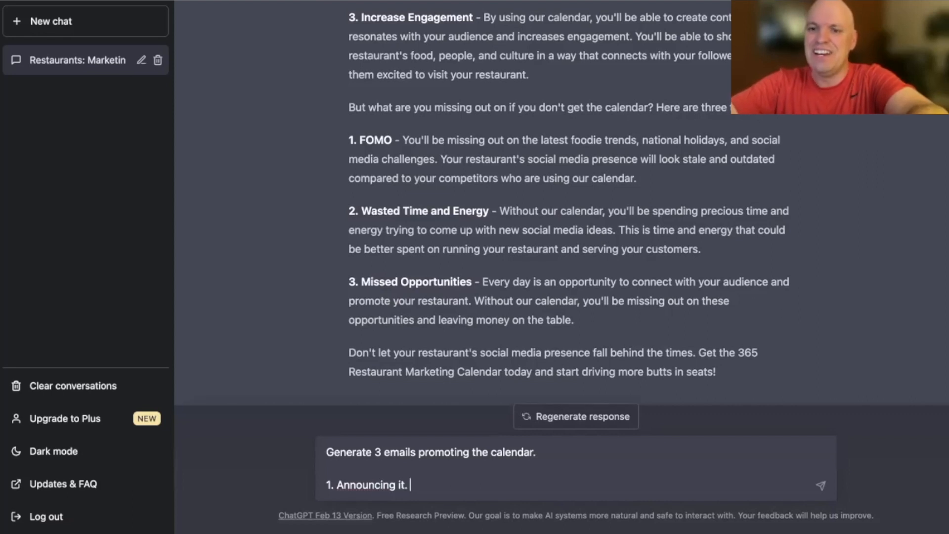
# - Add "2. One about the benefits" and "3. One about what you're missing out on." to the prompt and submit it
pyautogui.hotkey('shift', 'Return')
pyautogui.write('2. One about the benefits')
pyautogui.hotkey('shift', 'Return')
pyautogui.write('3. ')
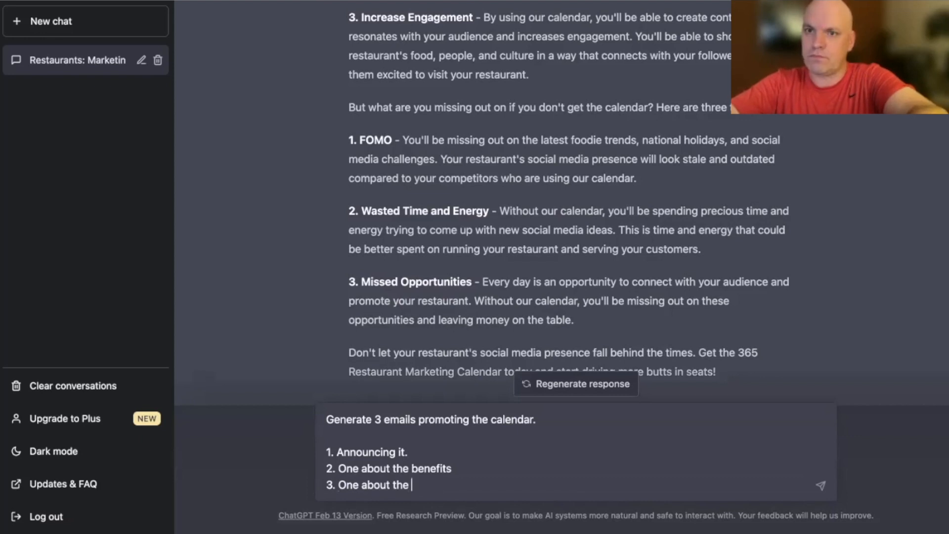
pyautogui.write("One about that you're missing out on.")
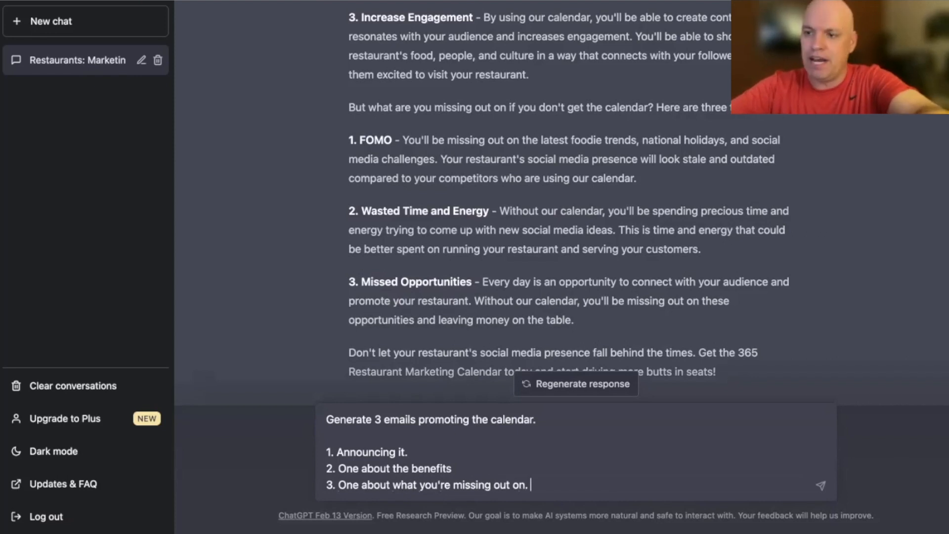
pyautogui.press('Return')
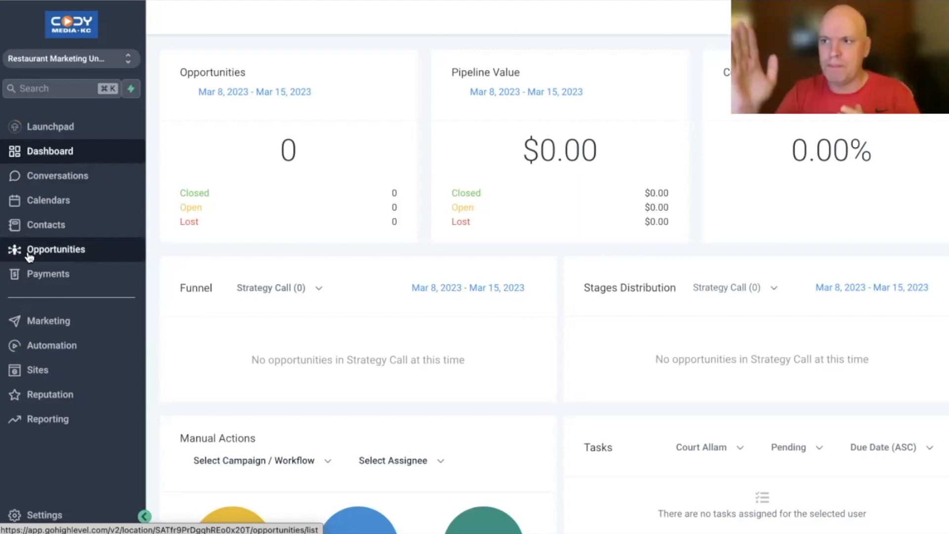
# - Switch to HighLevel's funnels area and start a new funnel from the prebuilt template library
pyautogui.click(56, 370)
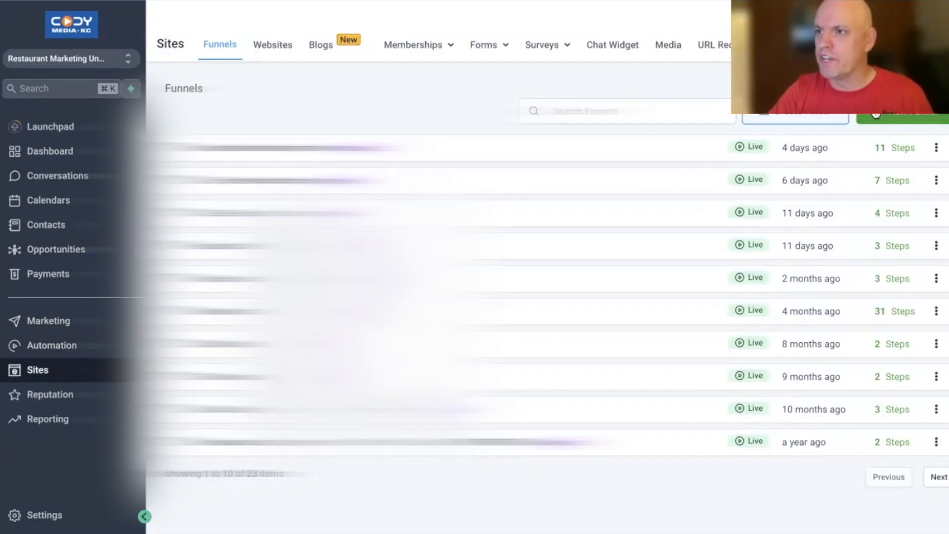
pyautogui.click(890, 118)
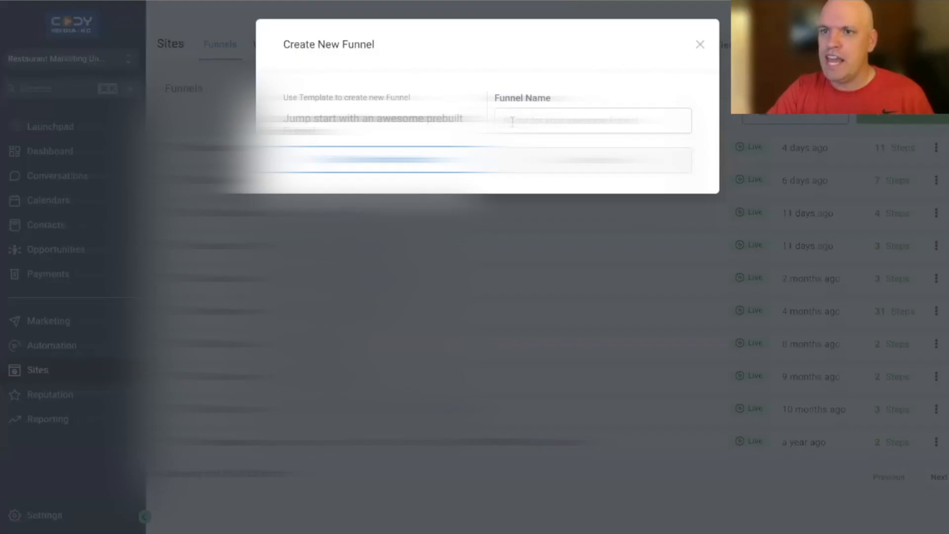
pyautogui.click(390, 166)
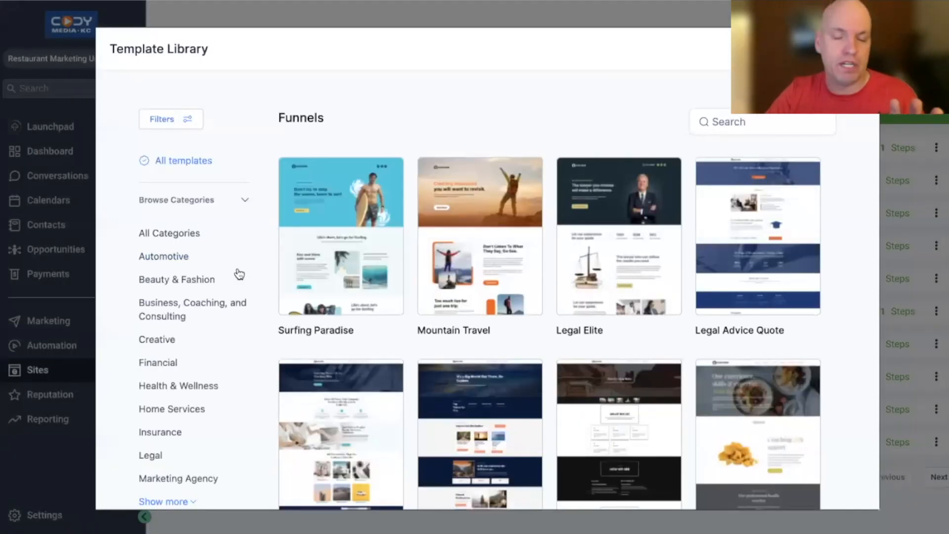
# - Browse the funnel templates and filter them by the Free Resource & Download type
pyautogui.scroll(-1, 239, 275)
pyautogui.scroll(-3, 392, 296)
pyautogui.scroll(-2, 392, 296)
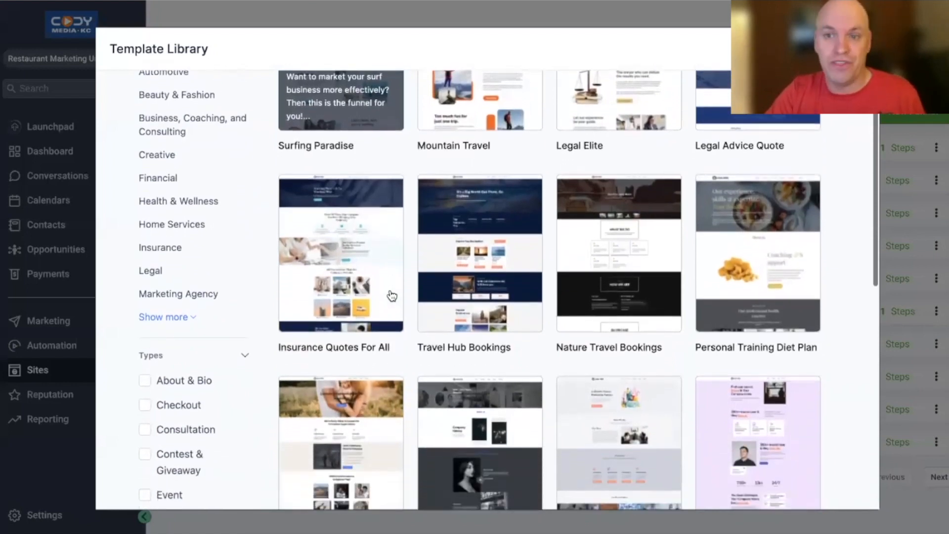
pyautogui.scroll(3, 200, 330)
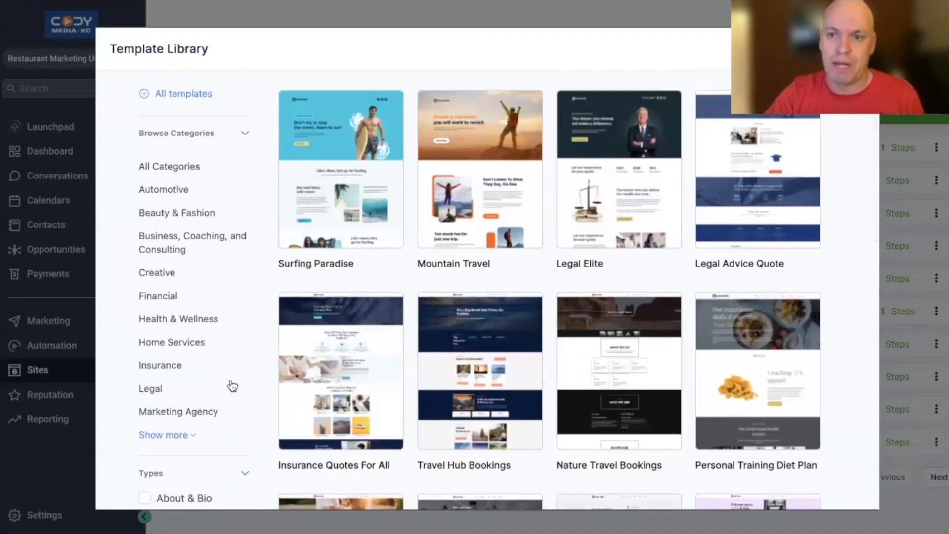
pyautogui.click(184, 439)
pyautogui.scroll(-7, 227, 396)
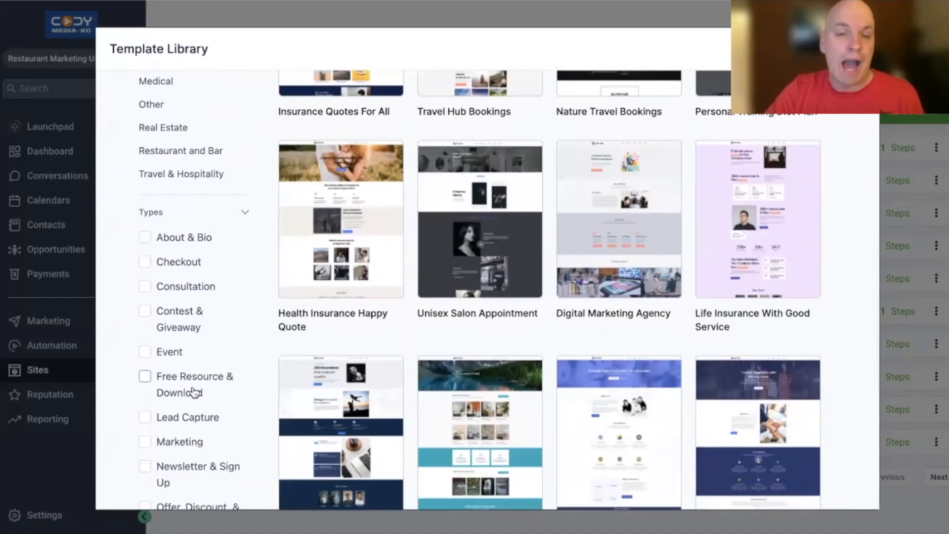
pyautogui.scroll(-2, 195, 392)
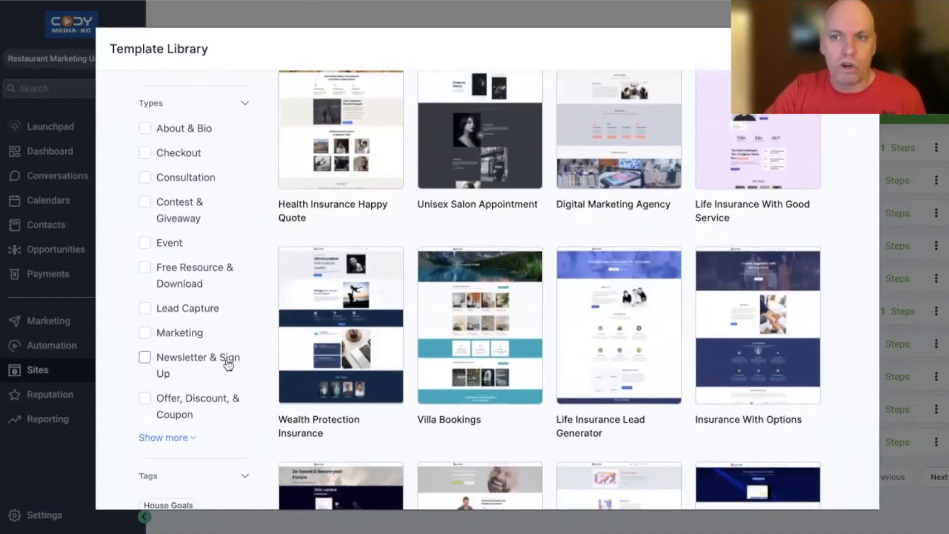
pyautogui.scroll(1, 213, 346)
pyautogui.click(145, 292)
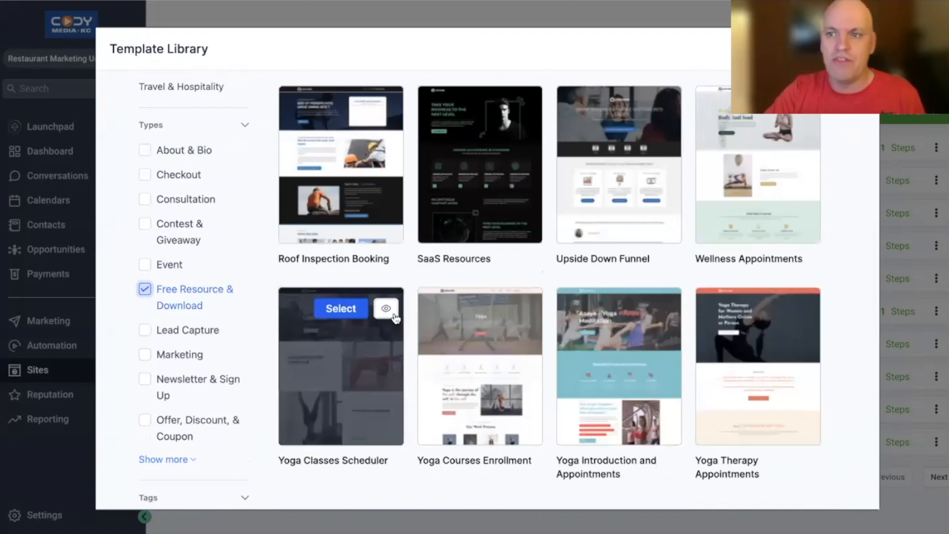
# - Preview the Upside Down Funnel template and get it for the new funnel
pyautogui.scroll(3, 393, 317)
pyautogui.scroll(2, 398, 319)
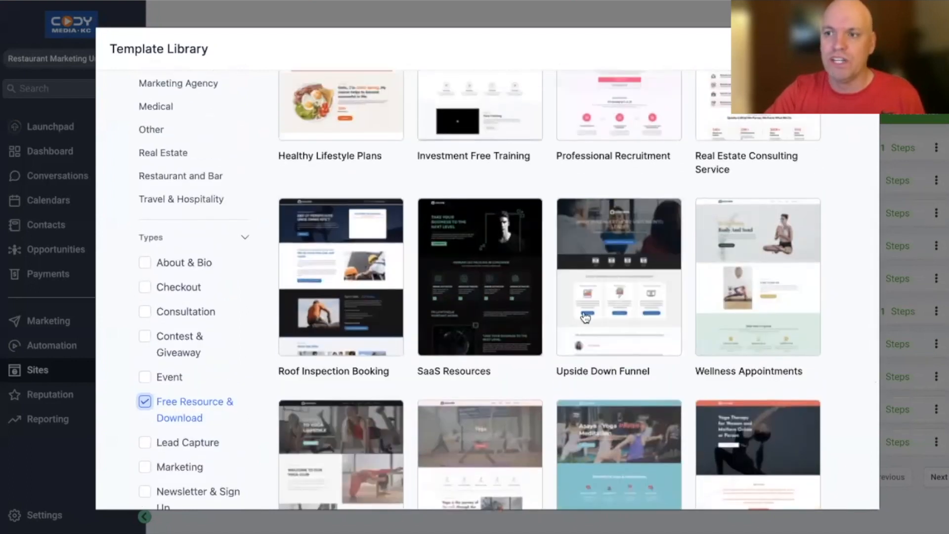
pyautogui.click(629, 221)
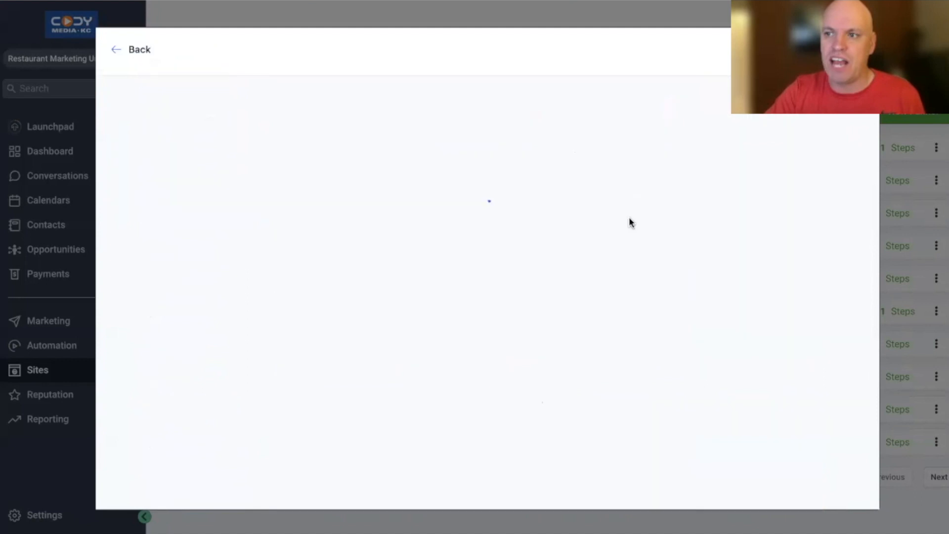
pyautogui.scroll(-15, 626, 317)
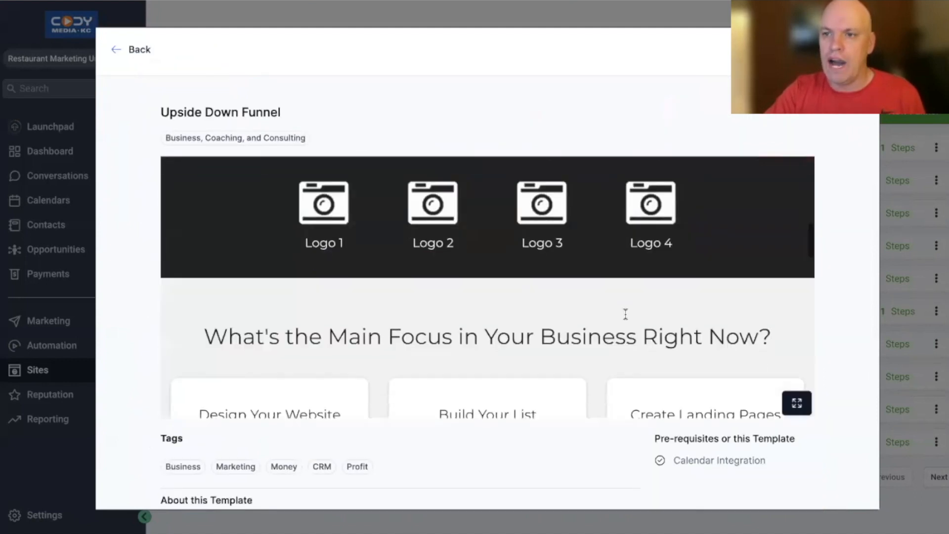
pyautogui.scroll(-5, 626, 314)
pyautogui.scroll(15, 626, 314)
pyautogui.scroll(-5, 625, 314)
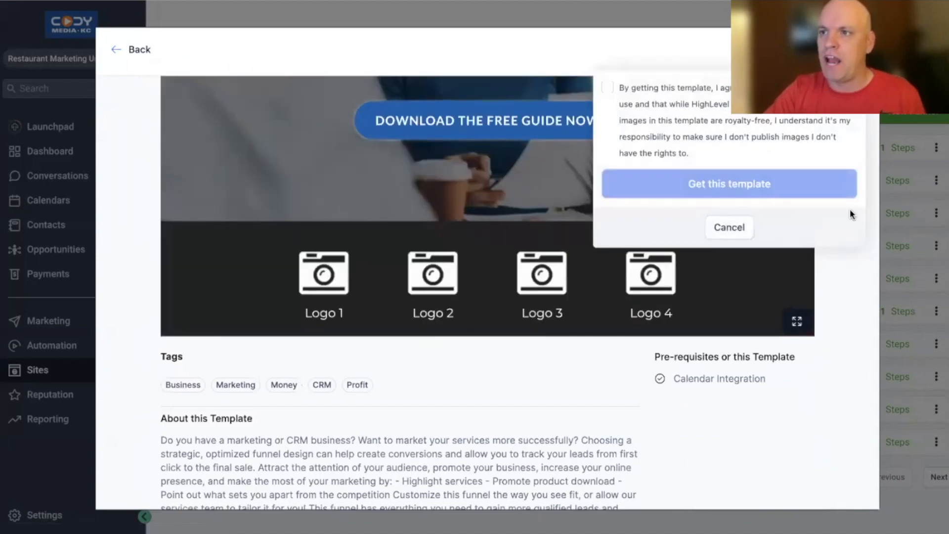
pyautogui.click(759, 201)
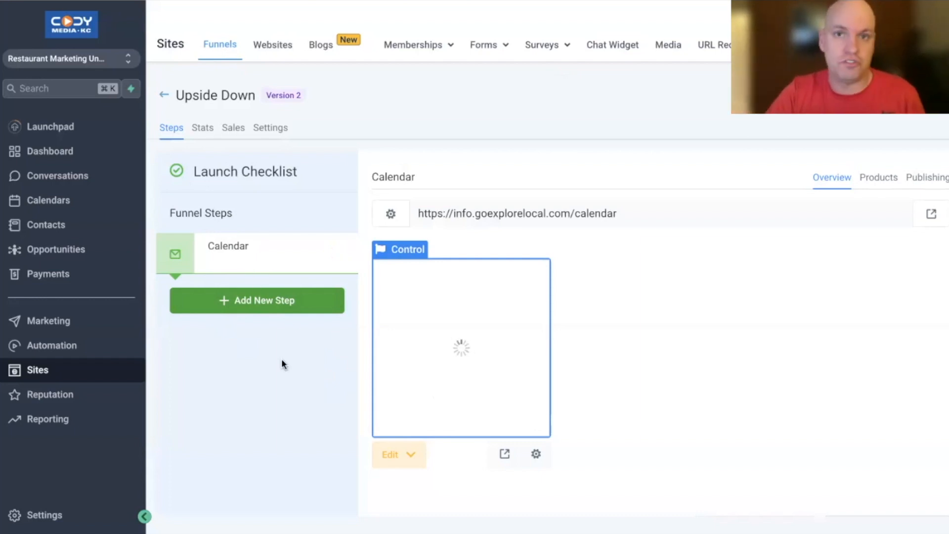
# - Open the funnel's Calendar page for editing in the same window and review its sections
pyautogui.click(403, 459)
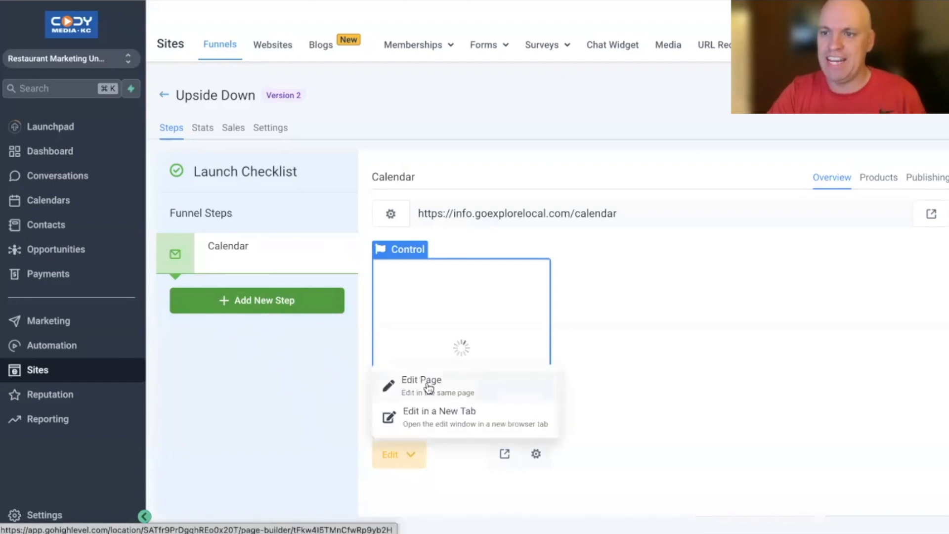
pyautogui.click(426, 382)
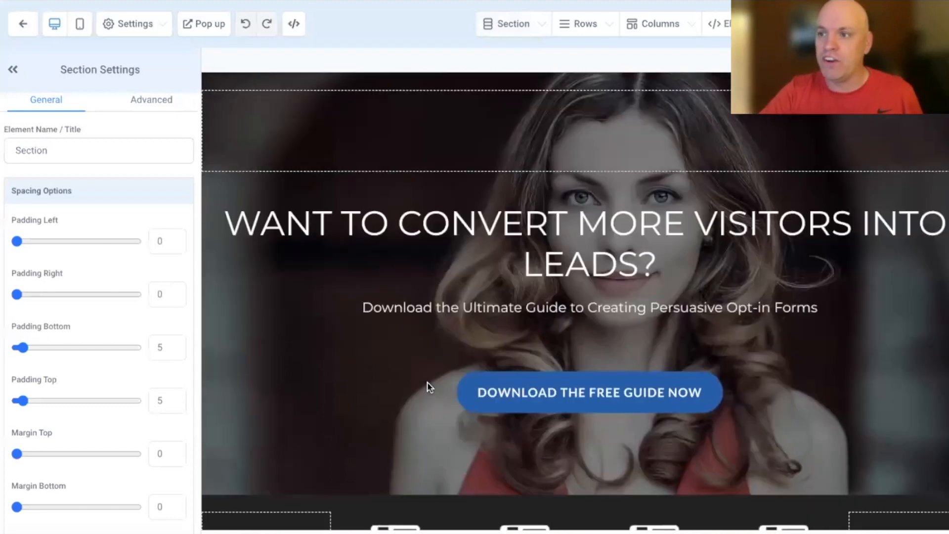
pyautogui.scroll(-10, 428, 383)
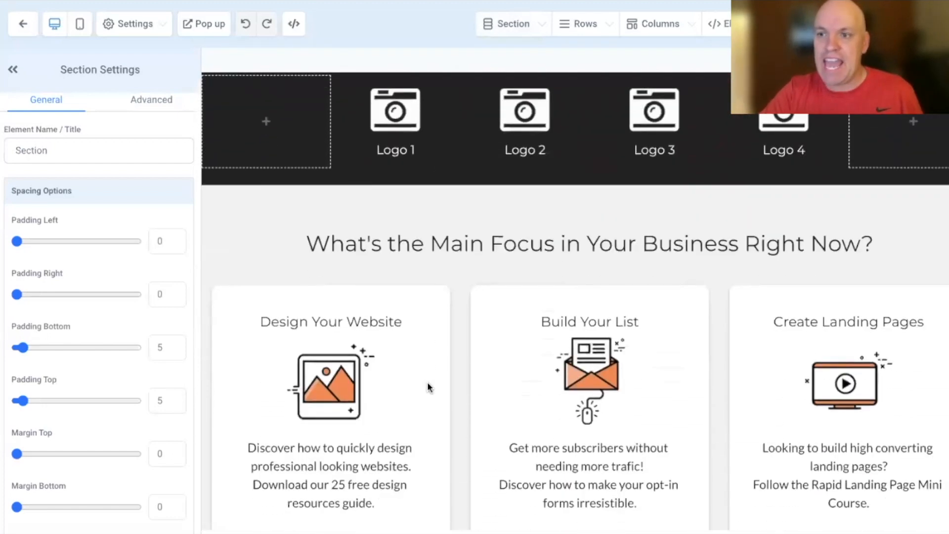
pyautogui.scroll(-6, 428, 386)
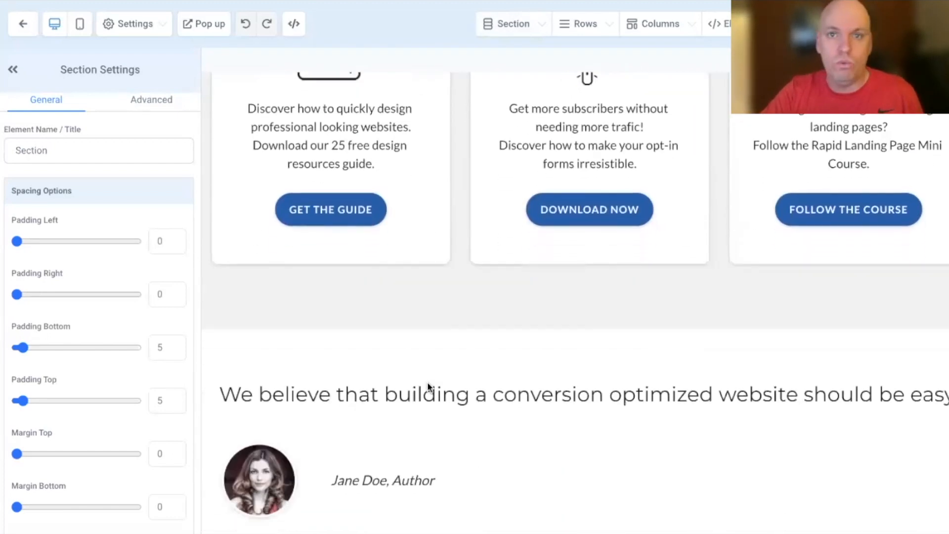
pyautogui.scroll(-4, 427, 383)
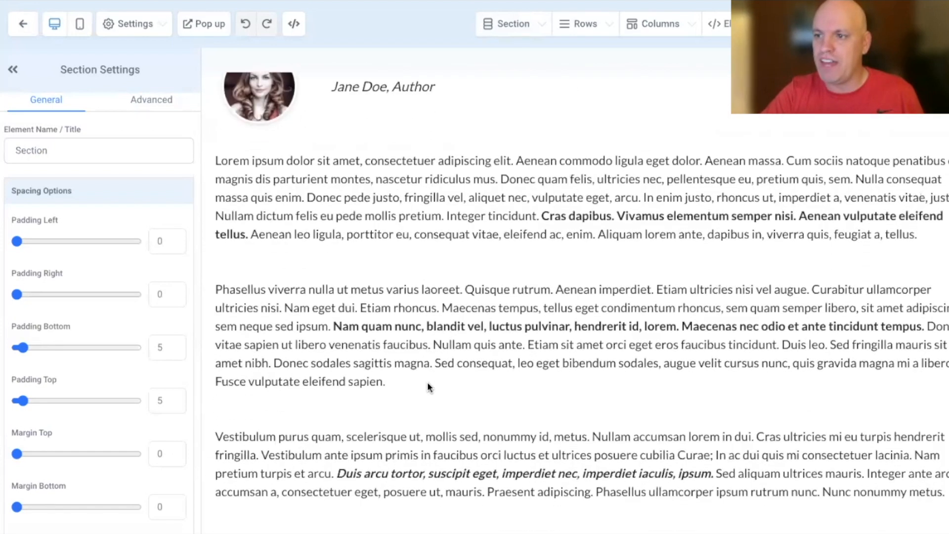
pyautogui.scroll(18, 427, 382)
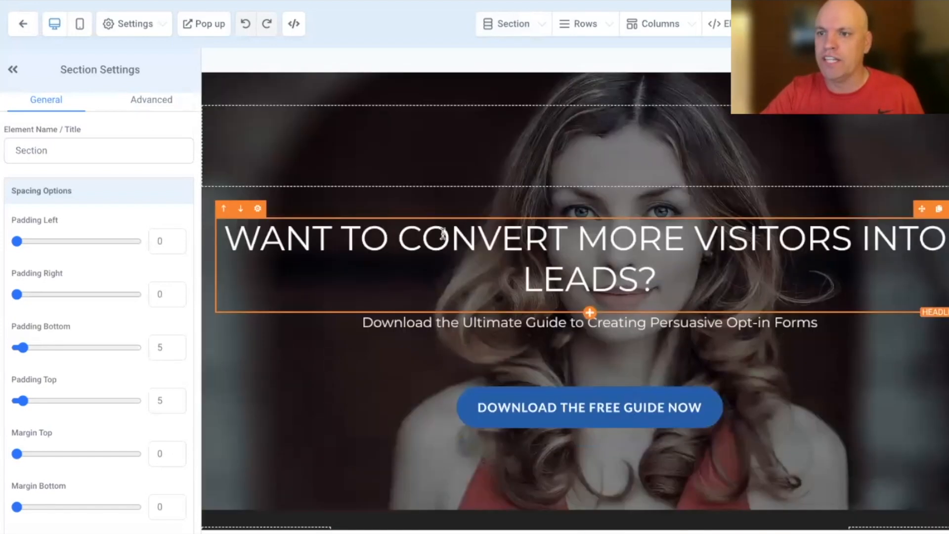
# - Replace the hero headline with ChatGPT's sales page title, "Introducing the 365 Restaurant Marketing Calendar - Get More Butts in Seats!", removing the extra blank line
pyautogui.tripleClick(443, 233)
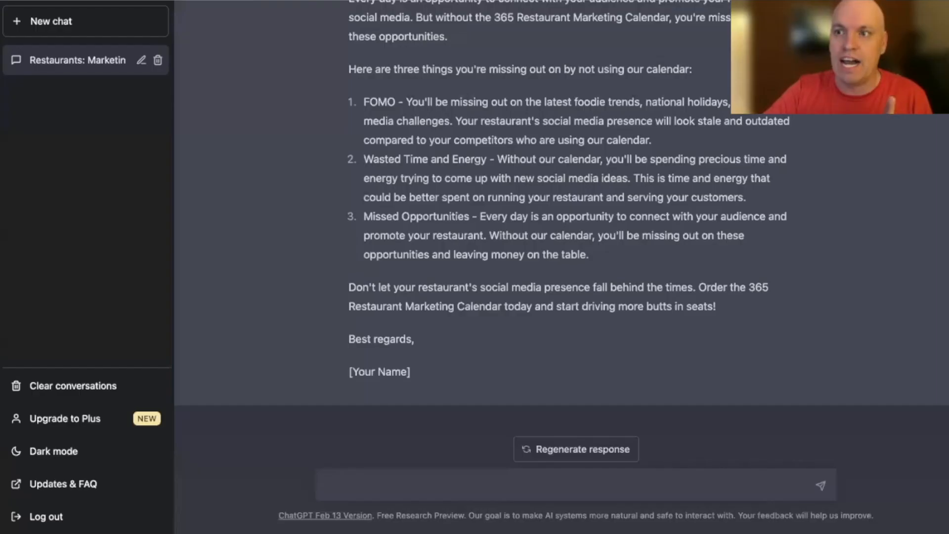
pyautogui.scroll(7, 411, 197)
pyautogui.scroll(15, 410, 198)
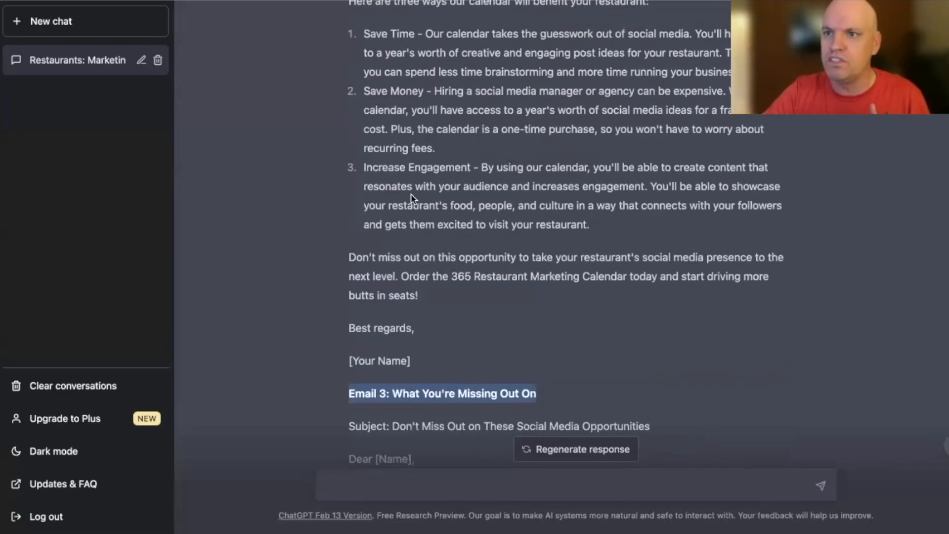
pyautogui.scroll(15, 411, 193)
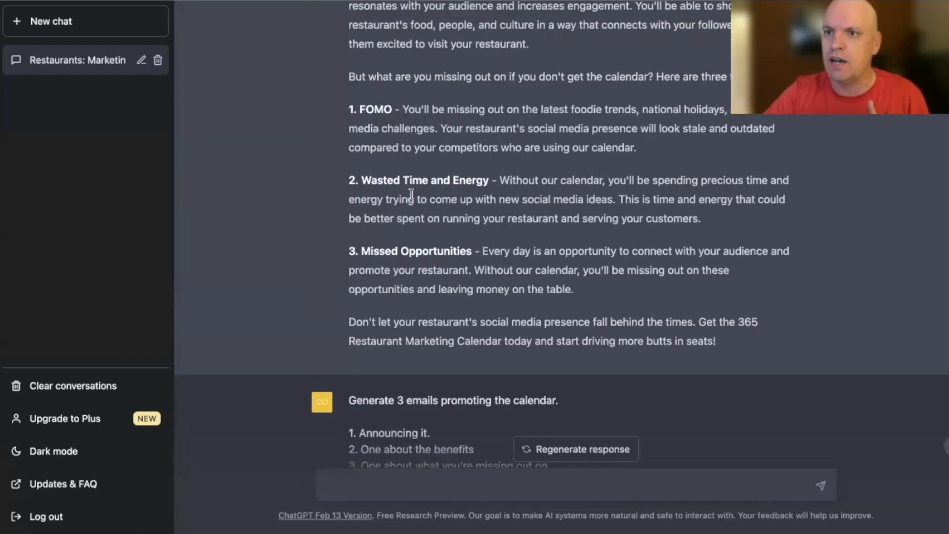
pyautogui.scroll(-1, 411, 193)
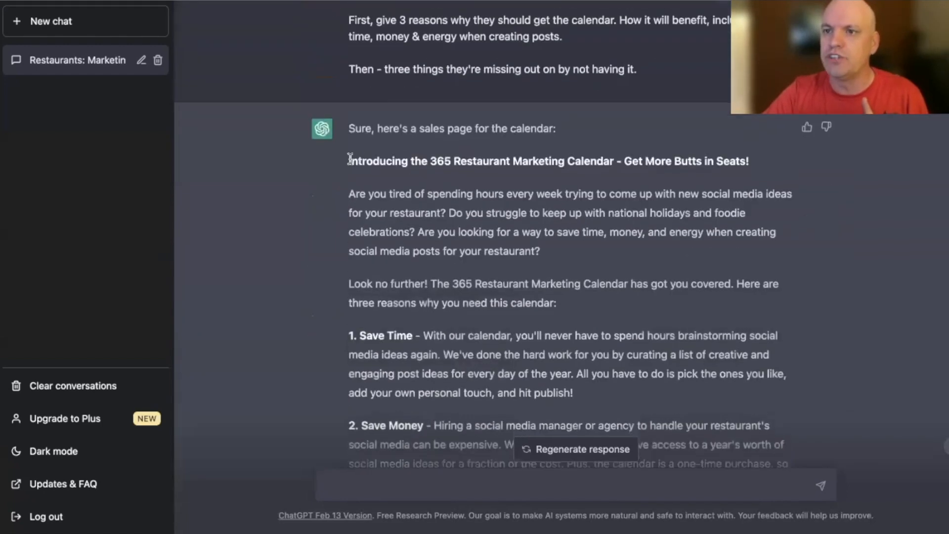
pyautogui.moveTo(348, 161); pyautogui.dragTo(723, 181)
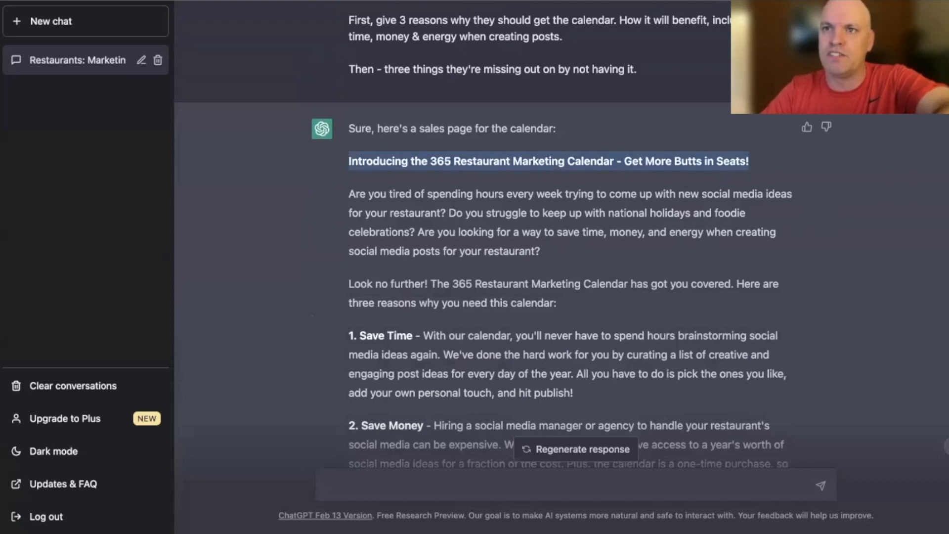
pyautogui.click(319, 1)
pyautogui.write('INTRODUCING THE 365 RESTAURANT MARKETING CALENDAR - GET MORE BUTTS IN SEATS!')
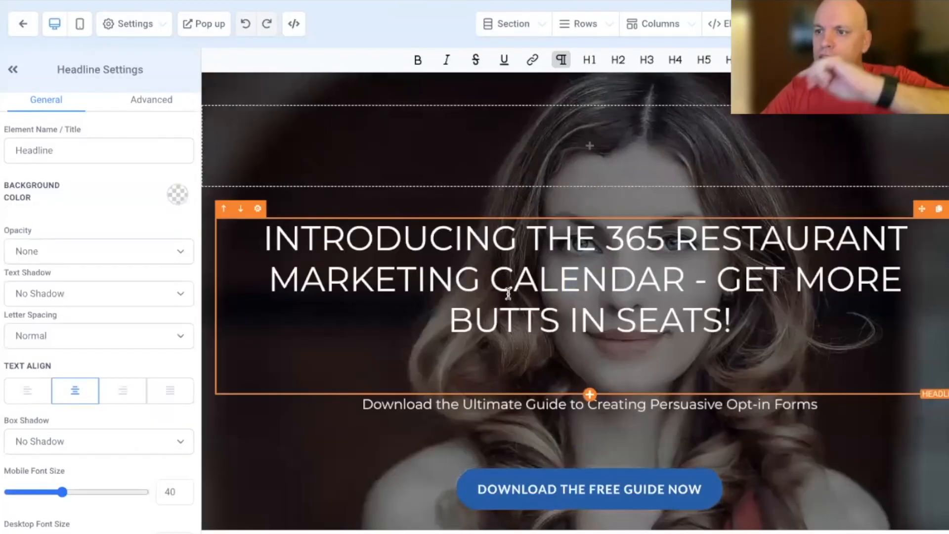
pyautogui.press('BackSpace')
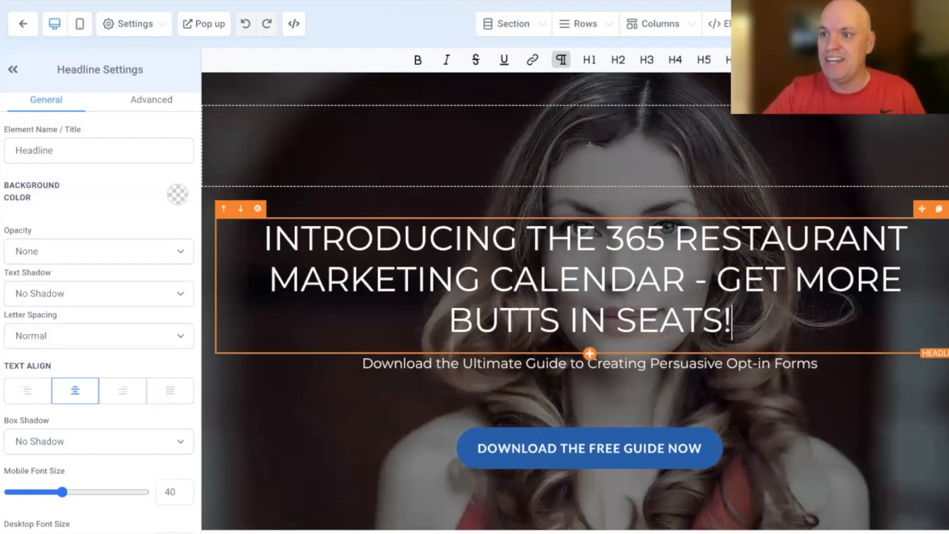
# - Reword the hero sub-headline to "Download the Ultimate Guide to Creating Restaurant Marketing"
pyautogui.scroll(-2, 455, 281)
pyautogui.click(525, 268)
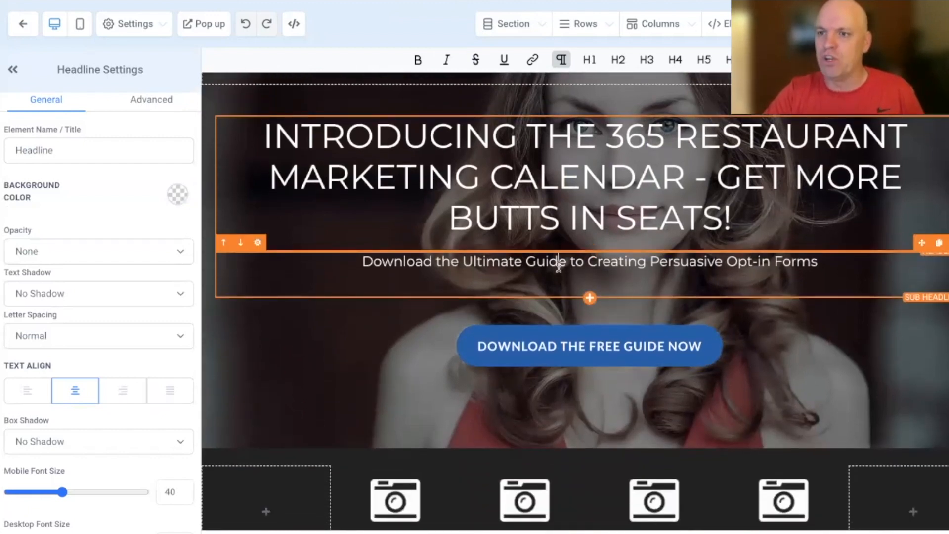
pyautogui.moveTo(586, 261); pyautogui.dragTo(815, 255)
pyautogui.write('creat')
pyautogui.press('BackSpace')
pyautogui.press('BackSpace')
pyautogui.press('BackSpace')
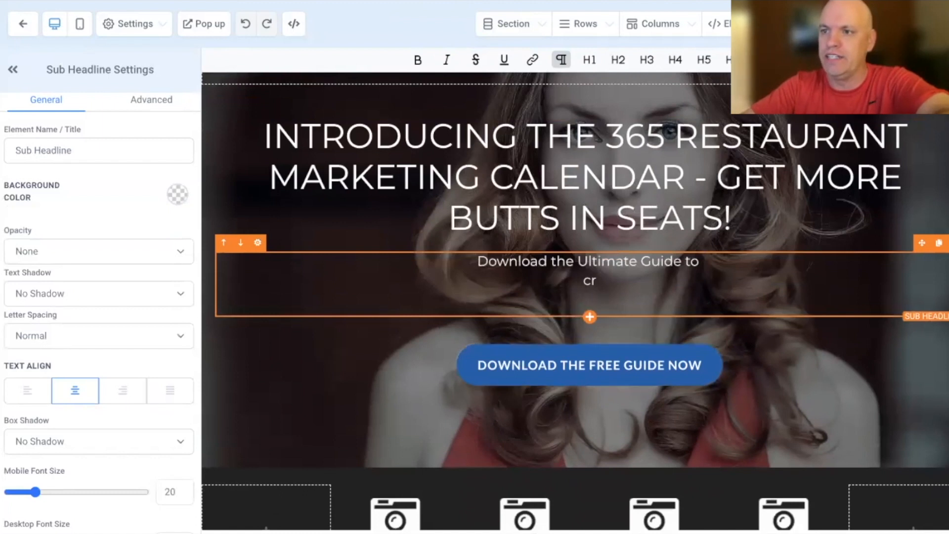
pyautogui.press('BackSpace')
pyautogui.write('Cre')
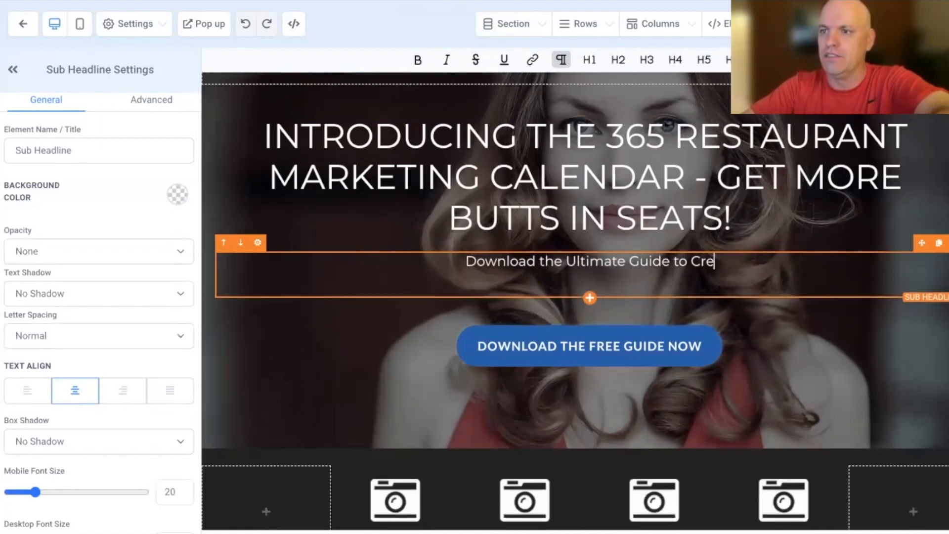
pyautogui.write('ating Restaurant ')
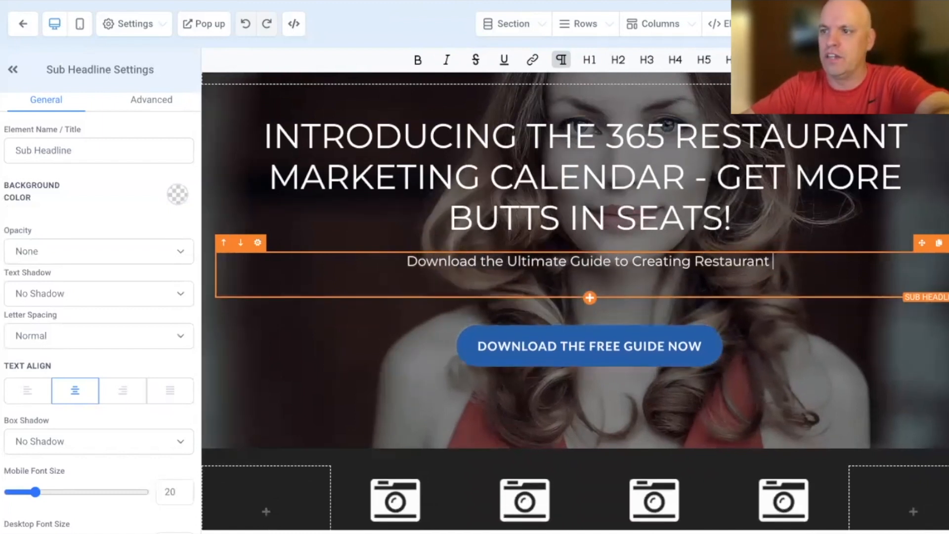
pyautogui.write('Marketing')
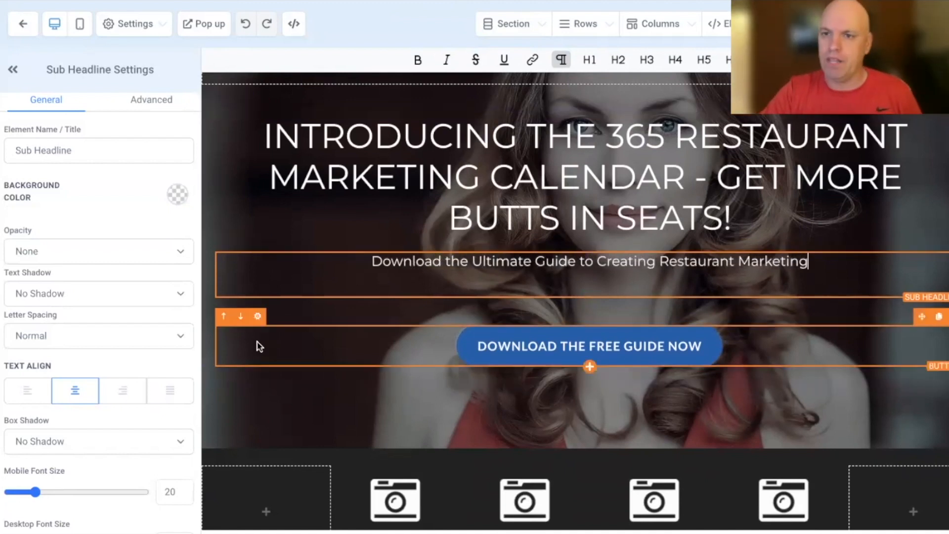
# - Examine the hero section's background image options and the logo section's settings
pyautogui.click(219, 79)
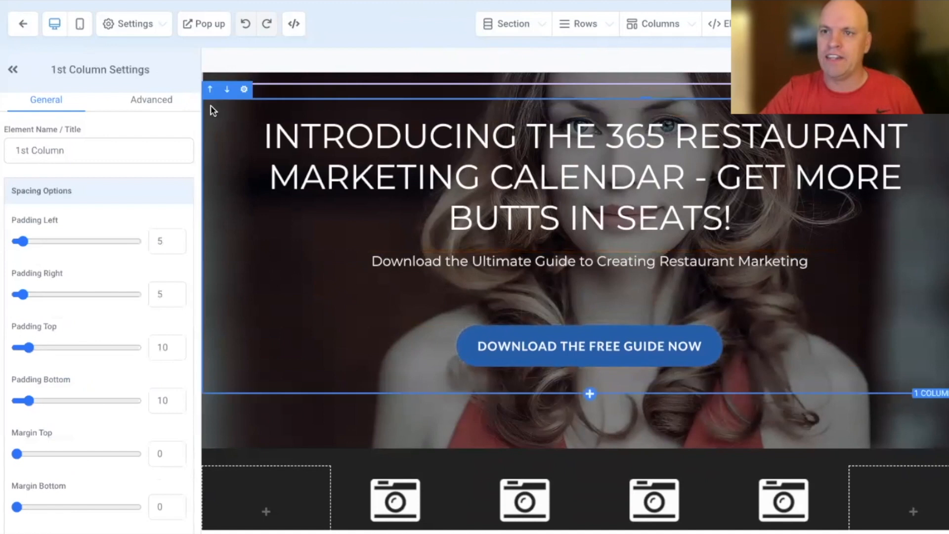
pyautogui.click(216, 446)
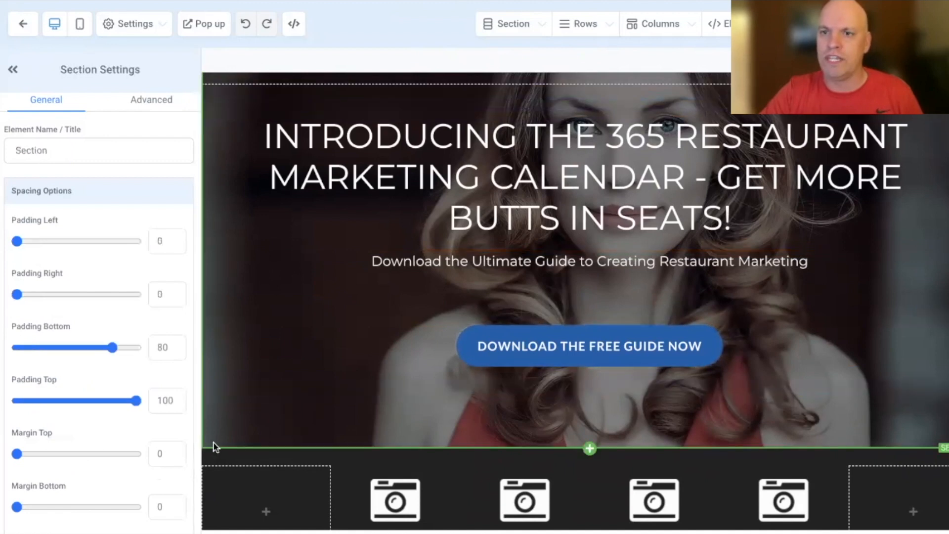
pyautogui.scroll(-7, 139, 435)
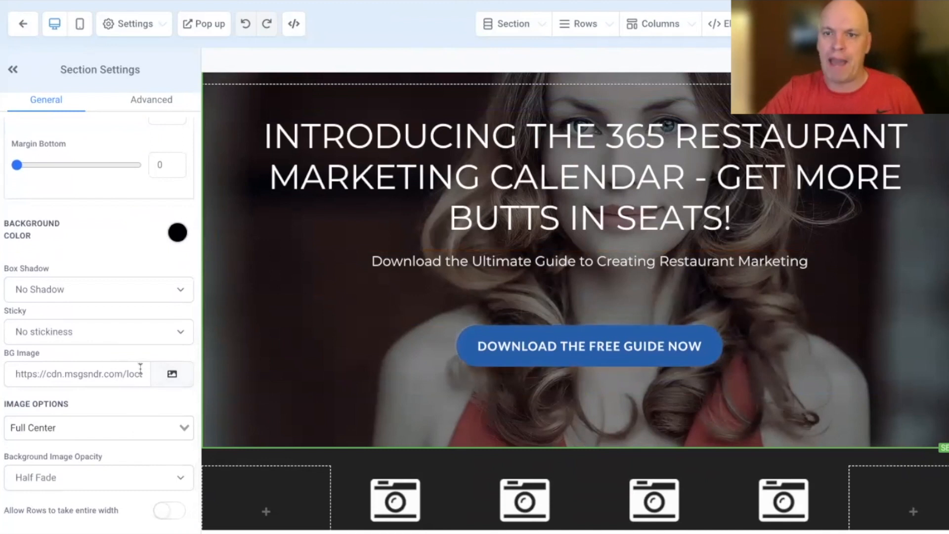
pyautogui.scroll(-6, 444, 376)
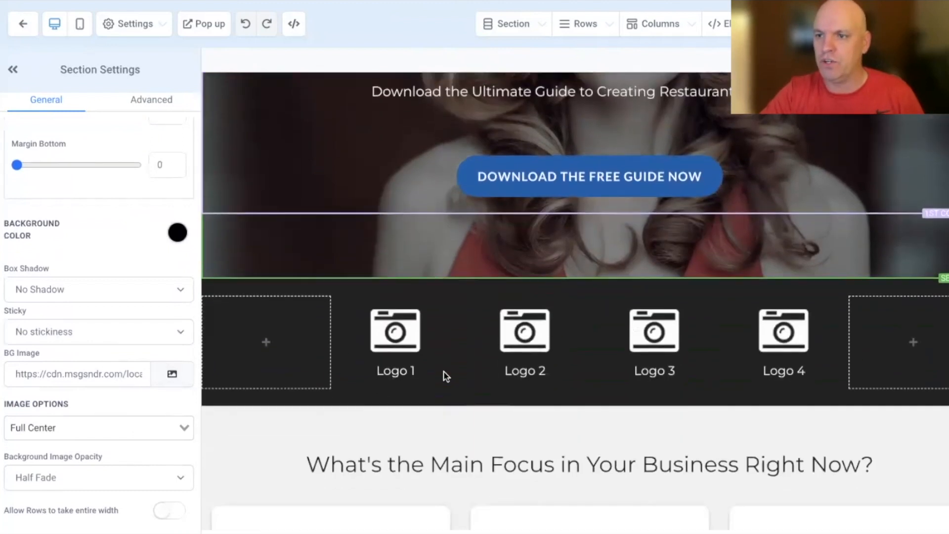
pyautogui.scroll(-2, 443, 370)
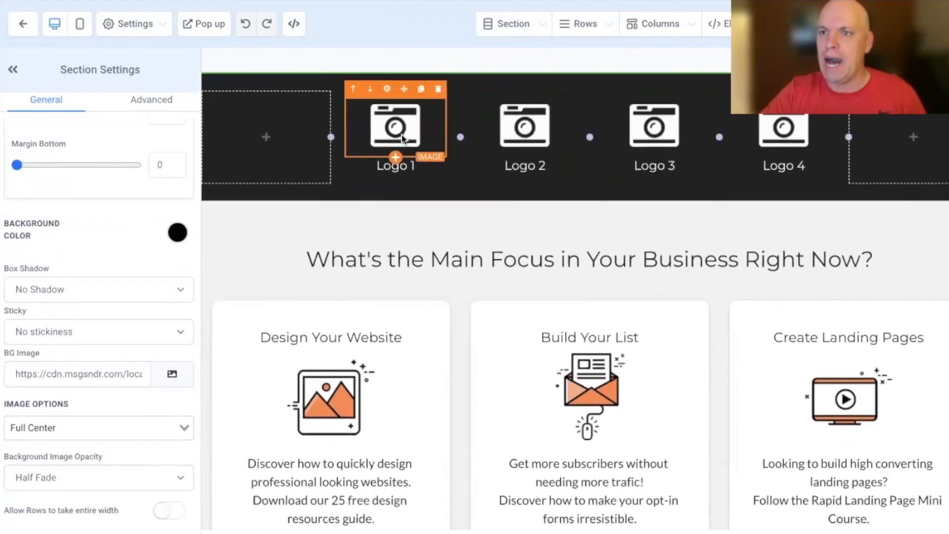
pyautogui.click(685, 200)
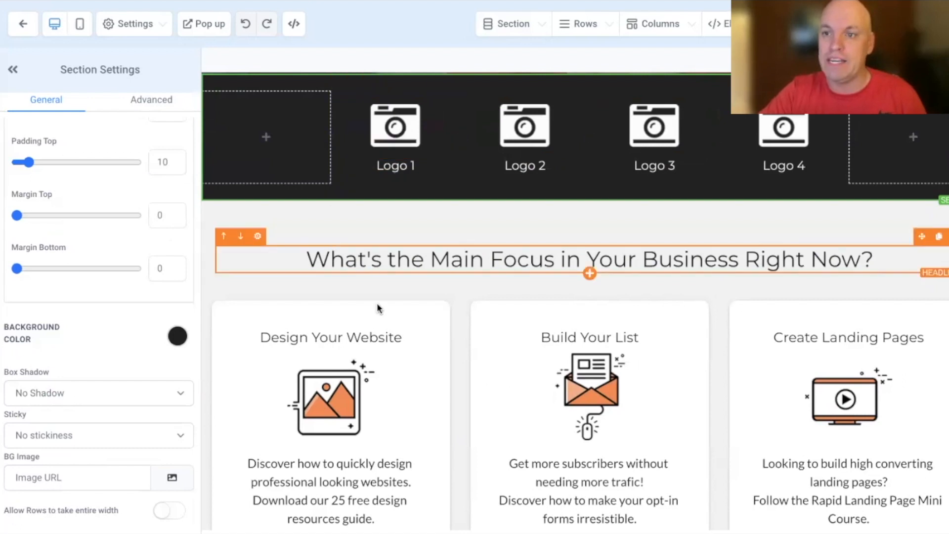
# - Replace the headline above the three cards with ChatGPT's line "Here are three reasons why you need this calendar:"
pyautogui.scroll(-1, 368, 336)
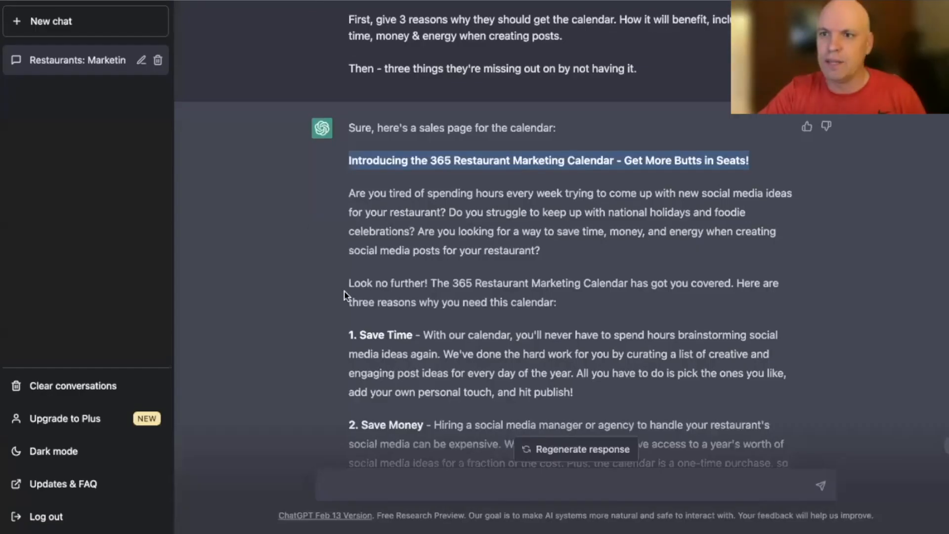
pyautogui.scroll(-2, 344, 295)
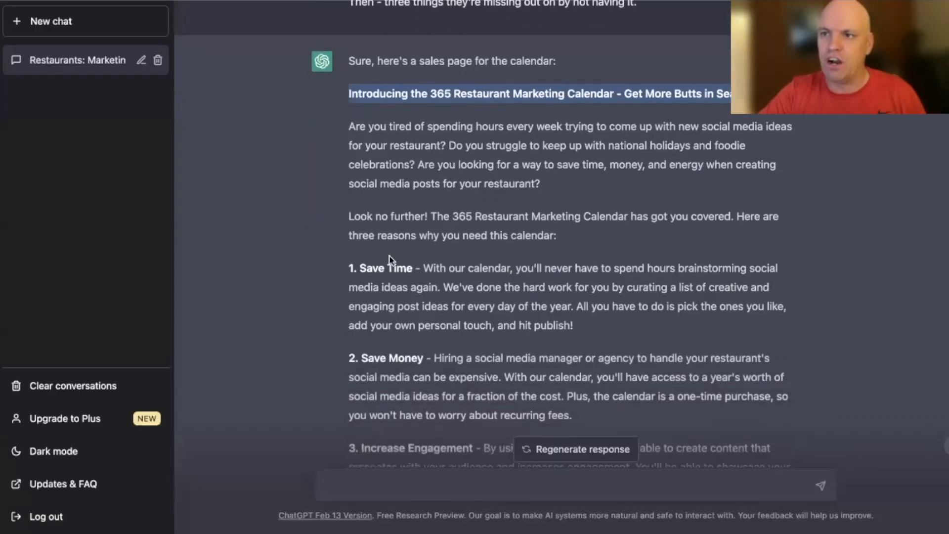
pyautogui.moveTo(559, 236); pyautogui.dragTo(739, 210)
pyautogui.hotkey('ctrl', 'c')
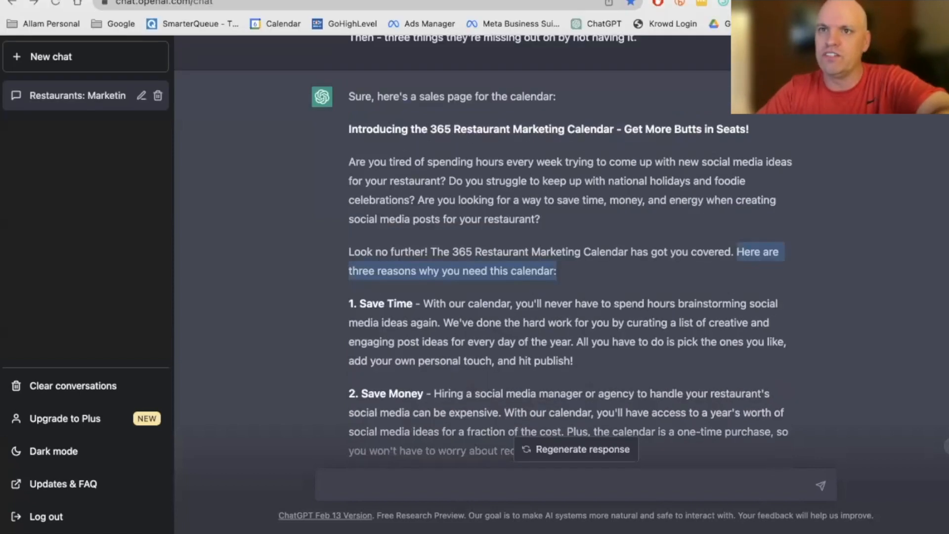
pyautogui.click(240, 11)
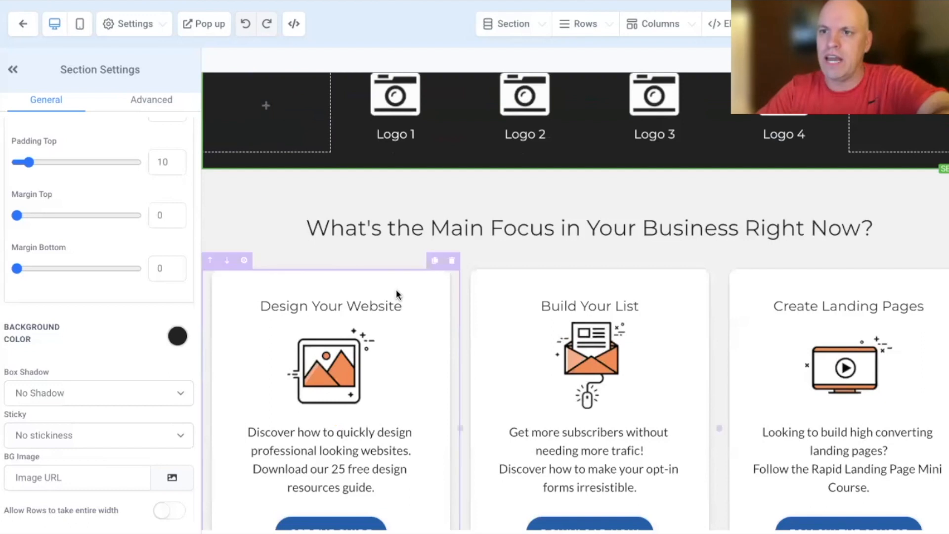
pyautogui.tripleClick(410, 225)
pyautogui.hotkey('ctrl', 'v')
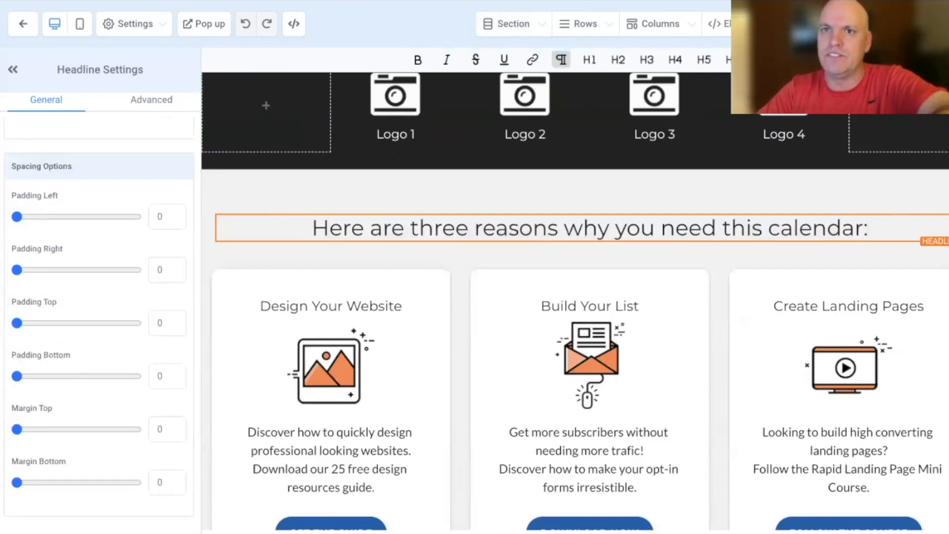
# - Replace the first card's paragraph with the full description from ChatGPT's "Save Time" reason
pyautogui.hotkey('ctrl', 'Tab')
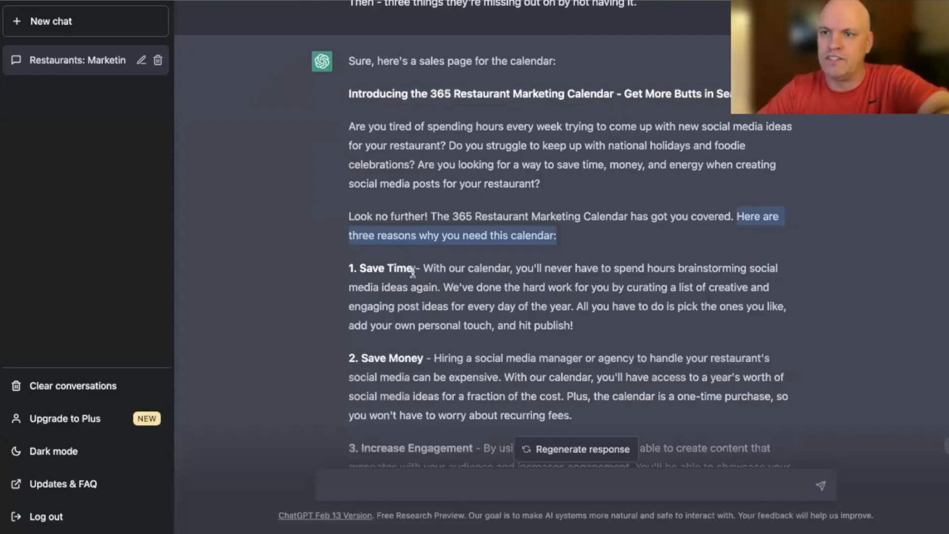
pyautogui.moveTo(588, 334); pyautogui.dragTo(434, 269)
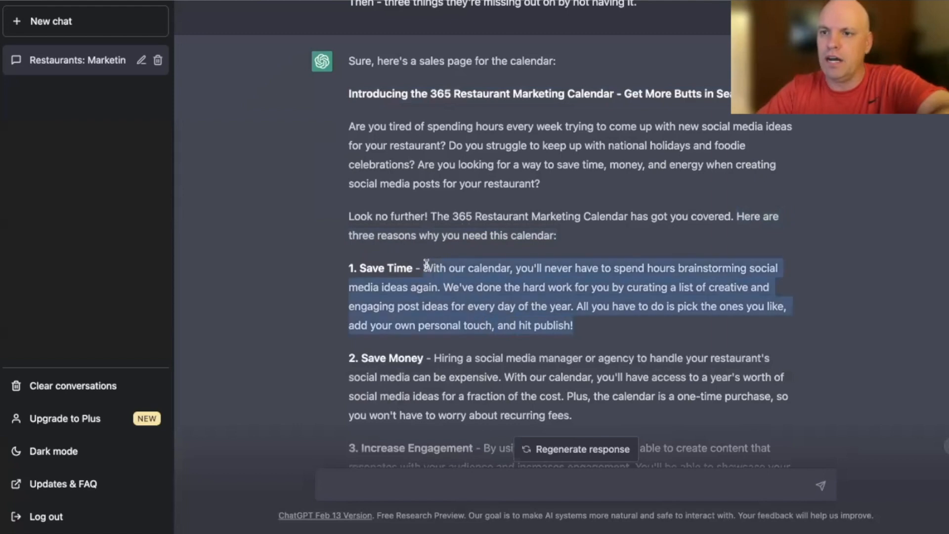
pyautogui.hotkey('ctrl', 'shift', 'Tab')
pyautogui.scroll(-2, 382, 444)
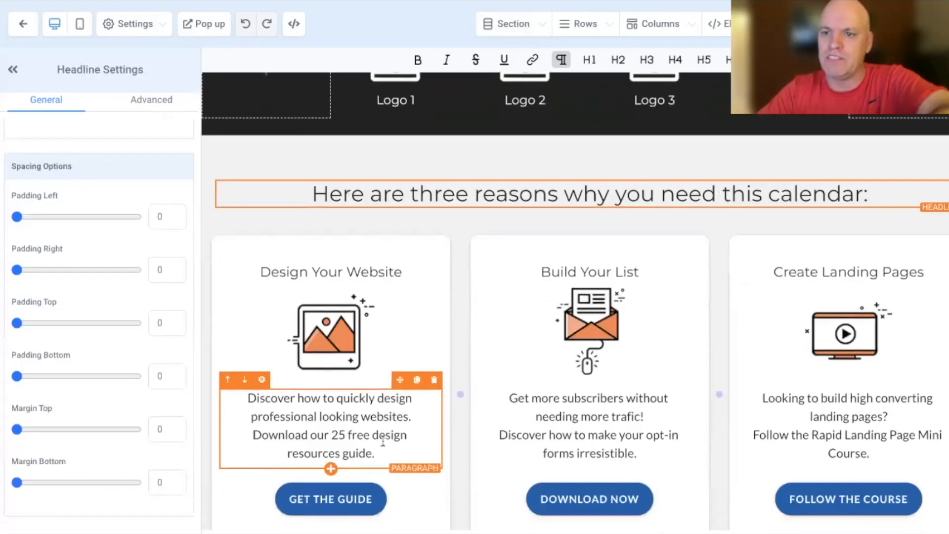
pyautogui.tripleClick(327, 326)
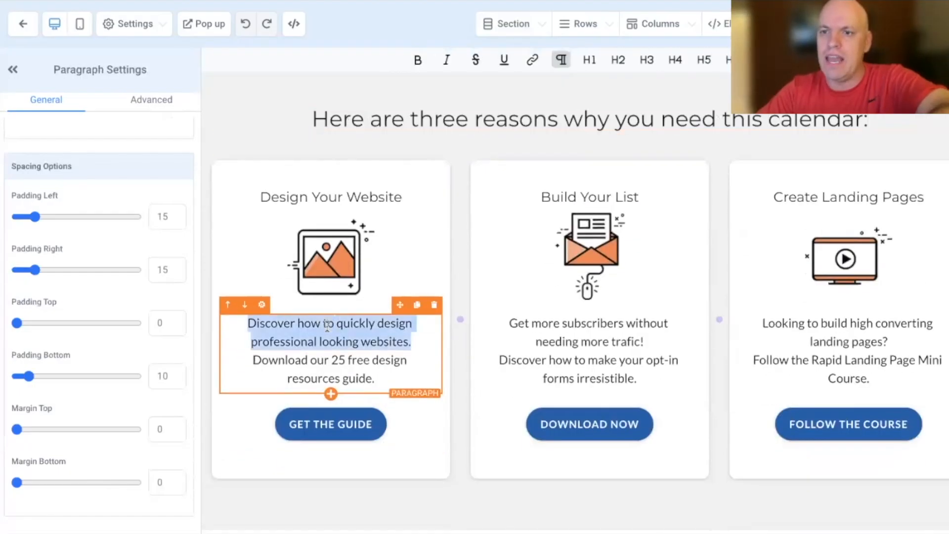
pyautogui.hotkey('ctrl', 'a')
pyautogui.write("With our calendar, you'll never have to spend hours brainstorming social media ideas again. We've done the hard work for you by curating a list of creative and engaging post ideas for every day of the year. All you have to do is pick the ones you like, add your own personal touch, and hit publish!")
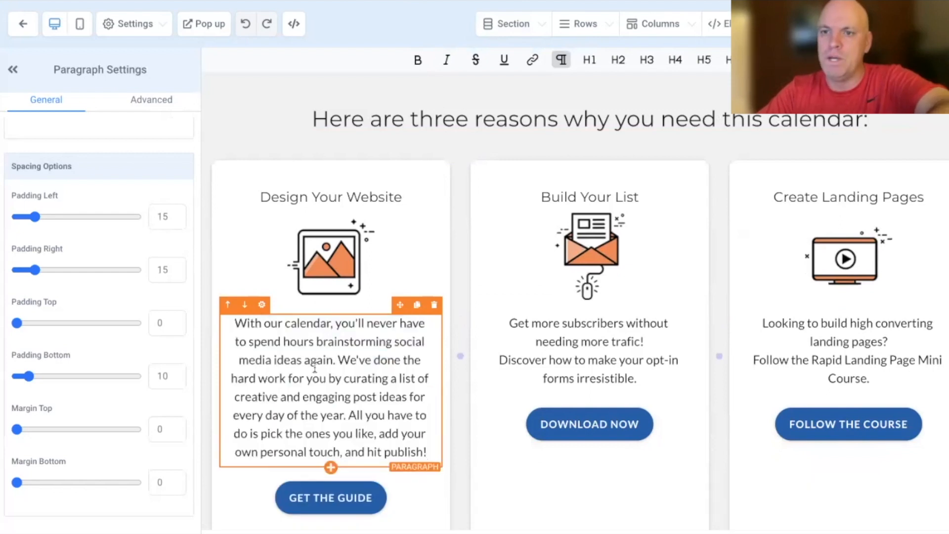
# - Change the first card's title to "Save Time"
pyautogui.click(403, 197)
pyautogui.moveTo(403, 196); pyautogui.dragTo(260, 196)
pyautogui.write('Save Time')
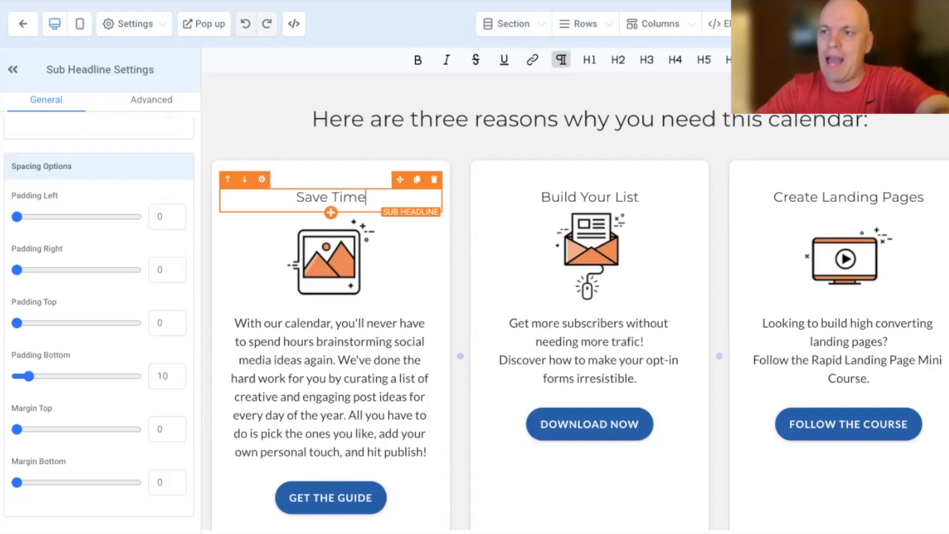
# - Review the page from the three cards down to the copyright footer and back up to the hero section
pyautogui.scroll(-3, 584, 444)
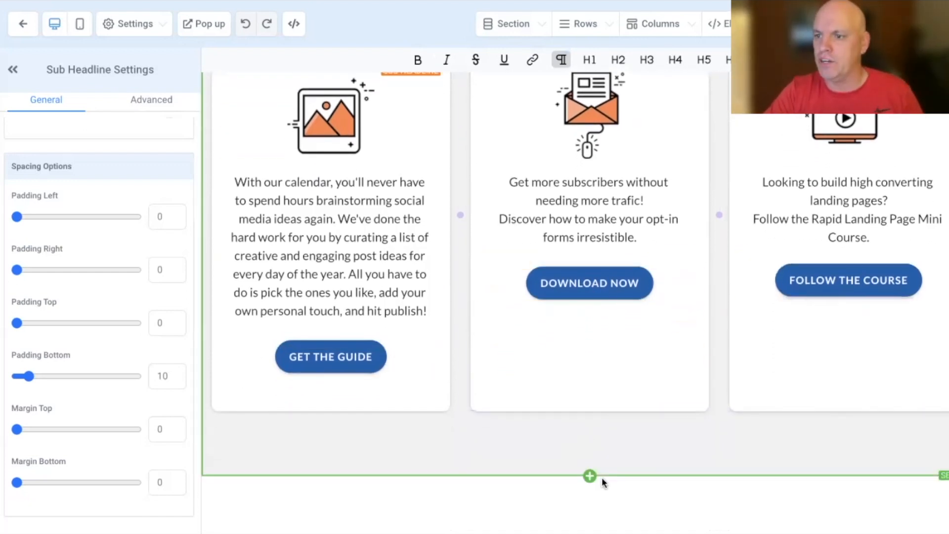
pyautogui.scroll(-8, 602, 478)
pyautogui.scroll(-3, 602, 479)
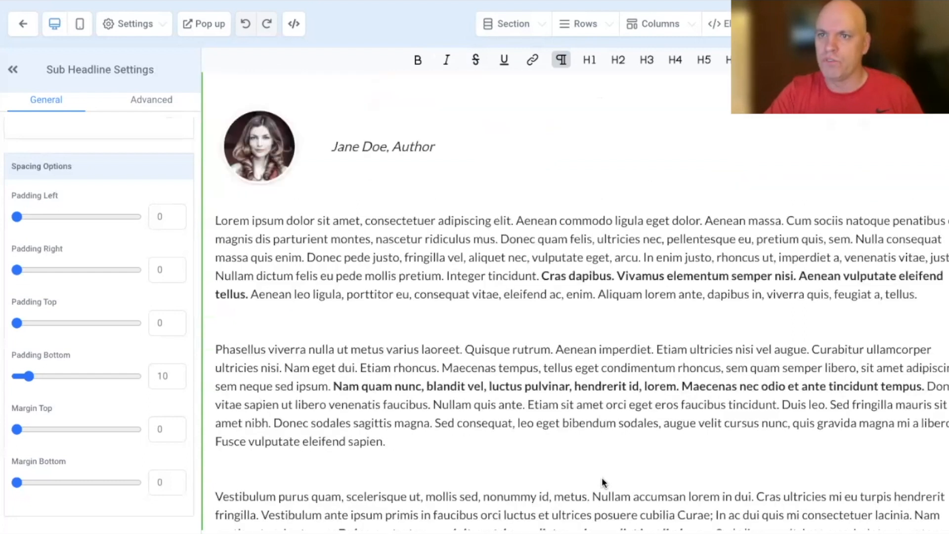
pyautogui.scroll(-5, 602, 478)
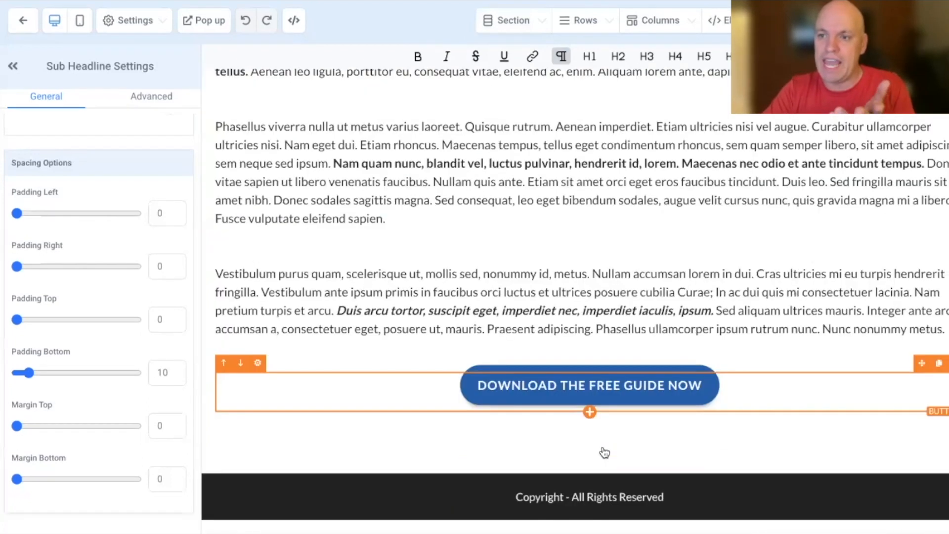
pyautogui.scroll(20, 452, 247)
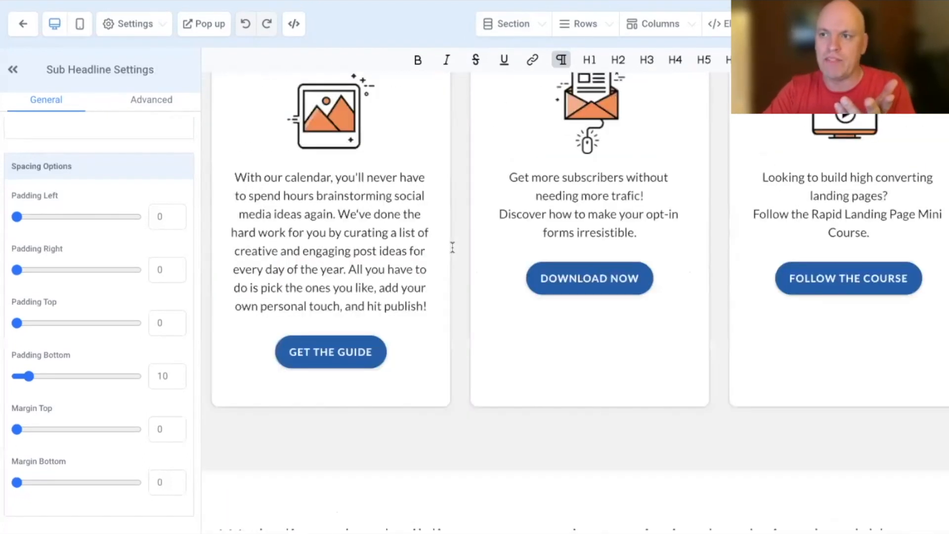
pyautogui.scroll(3, 452, 247)
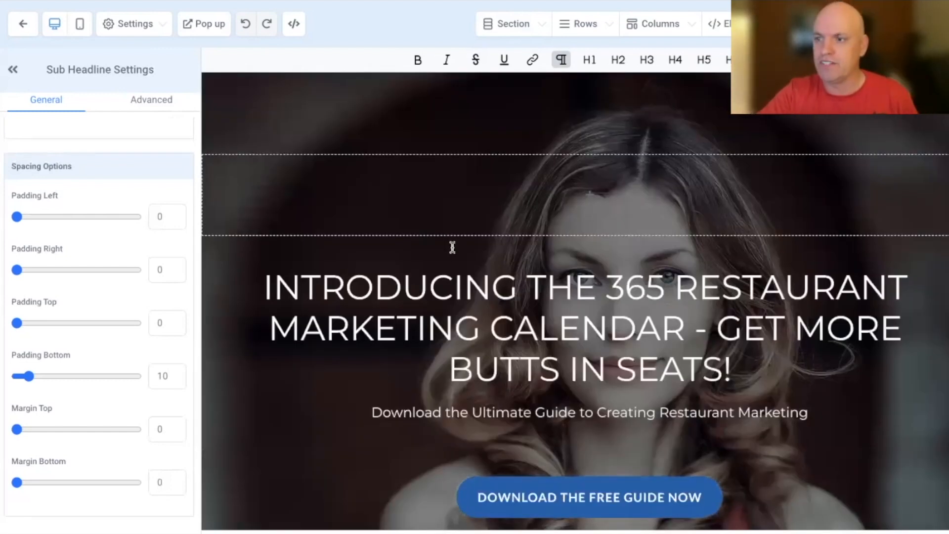
pyautogui.scroll(-2, 453, 247)
pyautogui.scroll(-5, 453, 247)
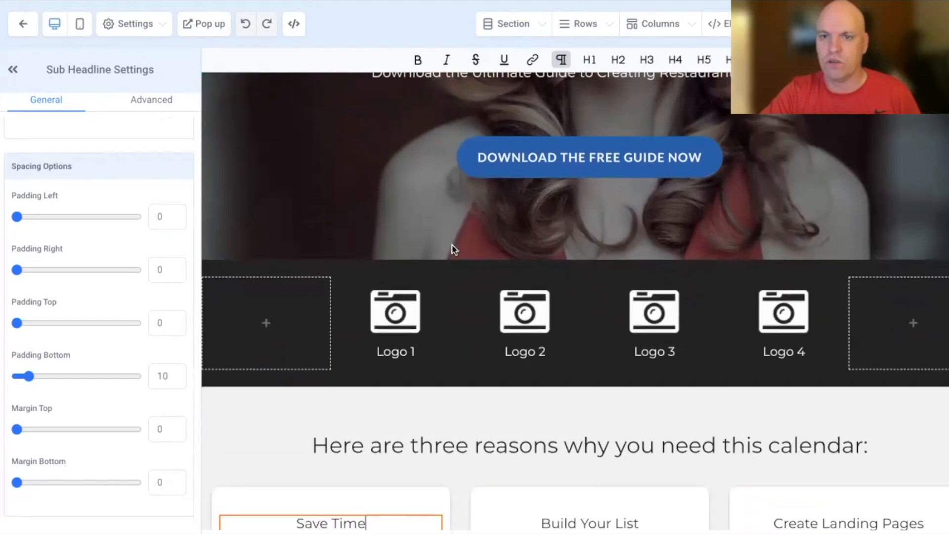
pyautogui.scroll(7, 452, 247)
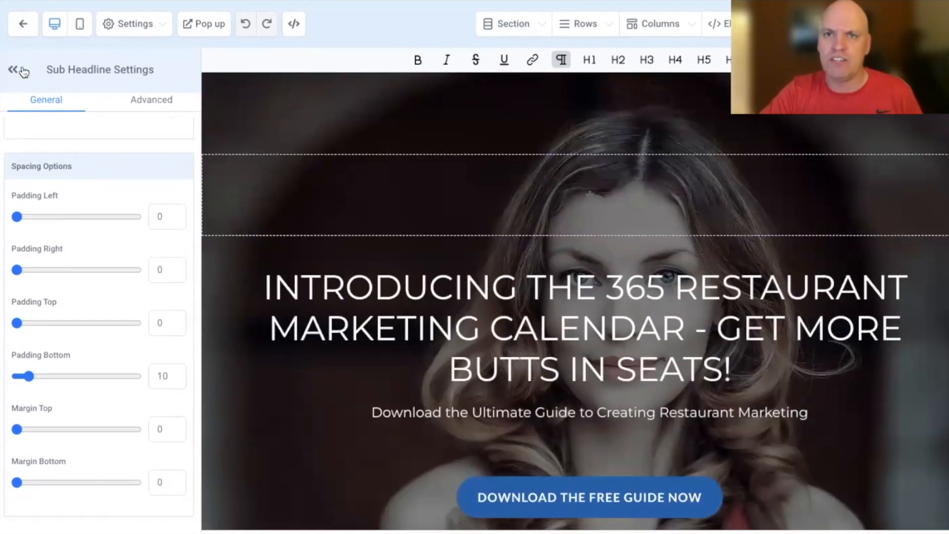
# - Open the hero section's settings and look over the logo strip, the reason cards and the boundary with the author section
pyautogui.click(13, 71)
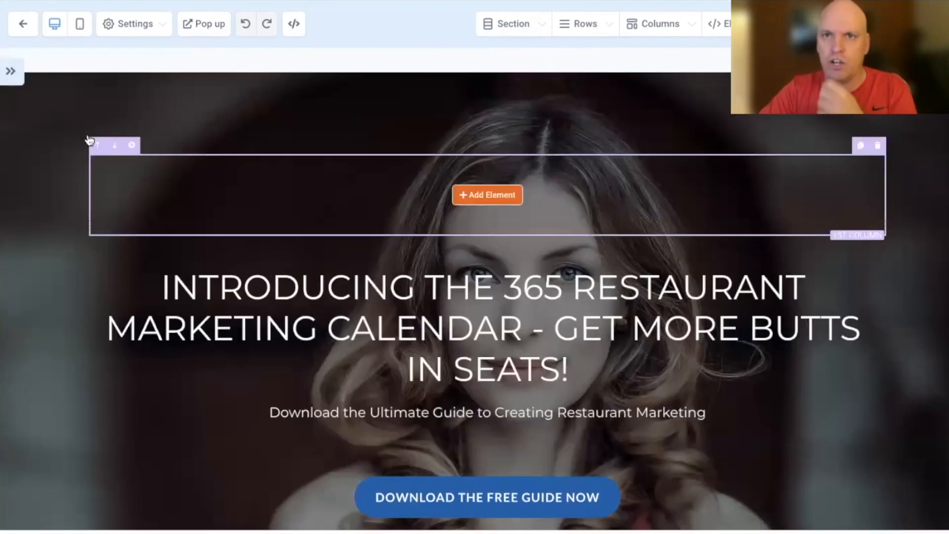
pyautogui.click(15, 70)
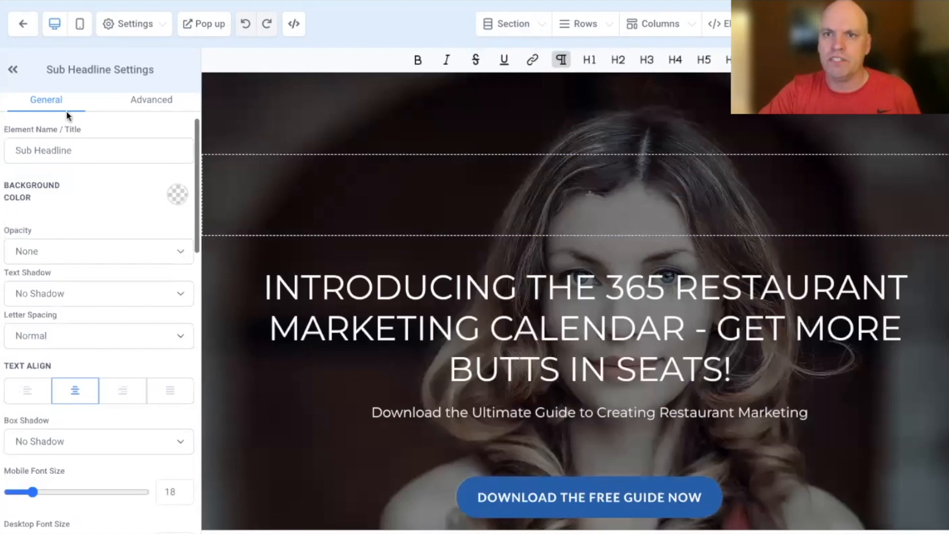
pyautogui.click(286, 83)
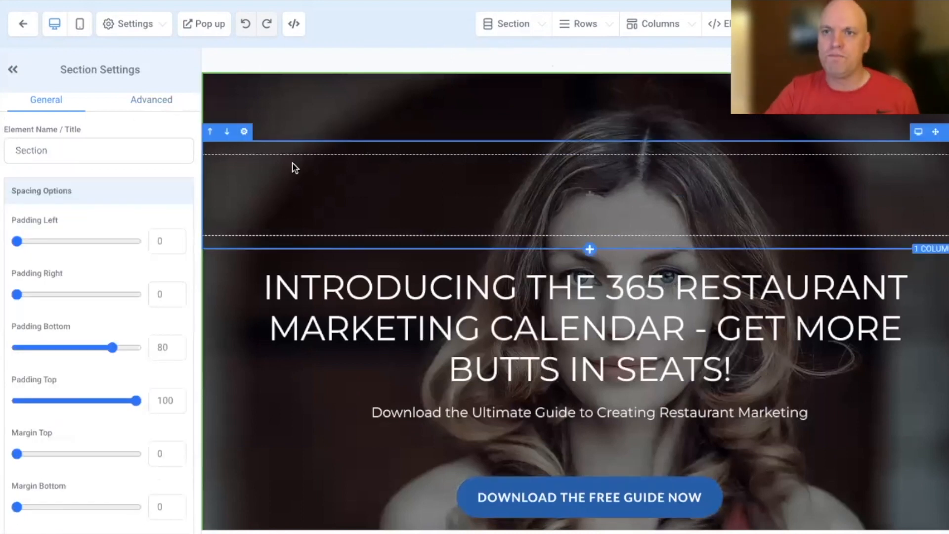
pyautogui.scroll(-5, 358, 132)
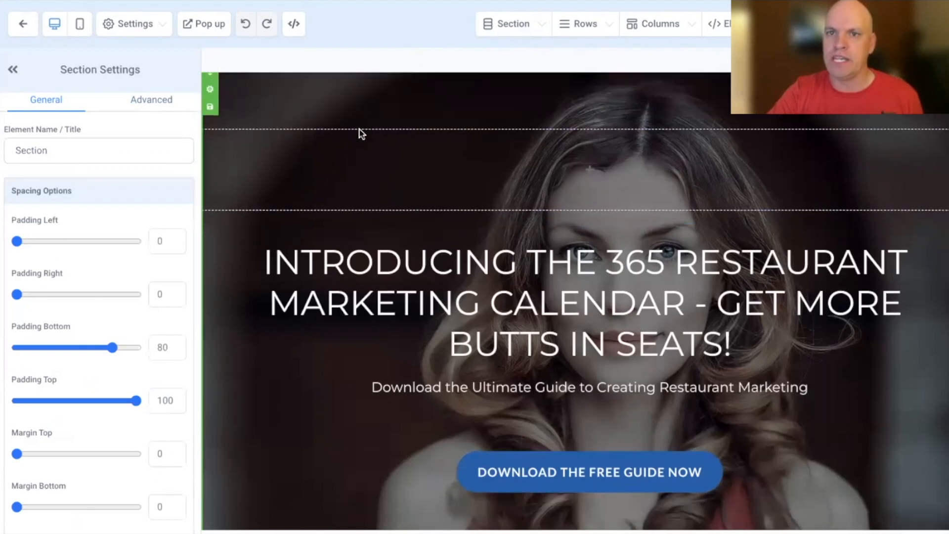
pyautogui.scroll(-3, 360, 129)
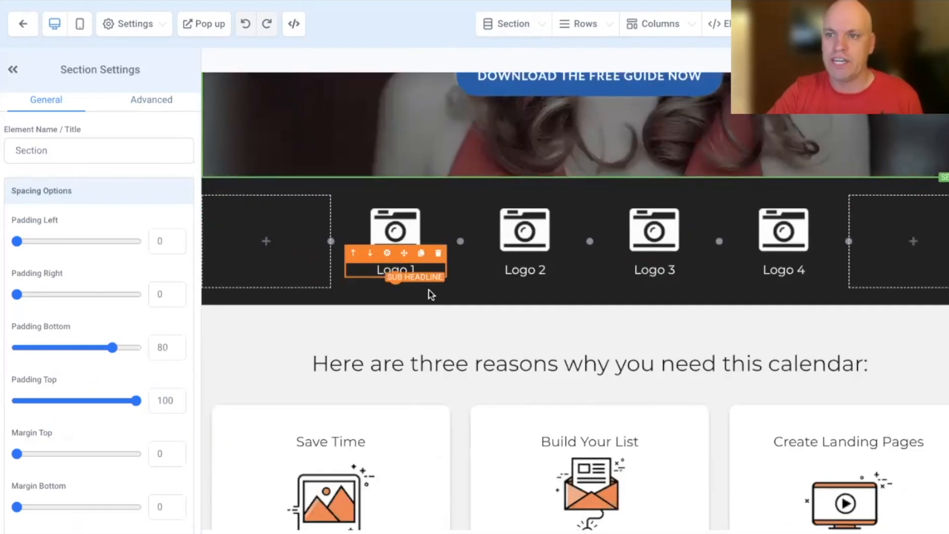
pyautogui.scroll(-8, 443, 307)
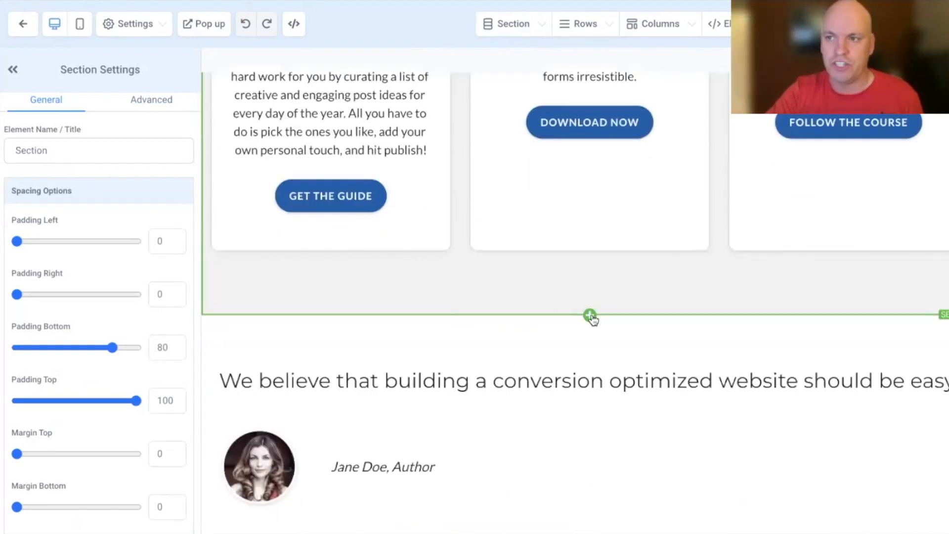
# - Add a new section between the three reason cards and the author section, and give it a one-column row
pyautogui.click(590, 315)
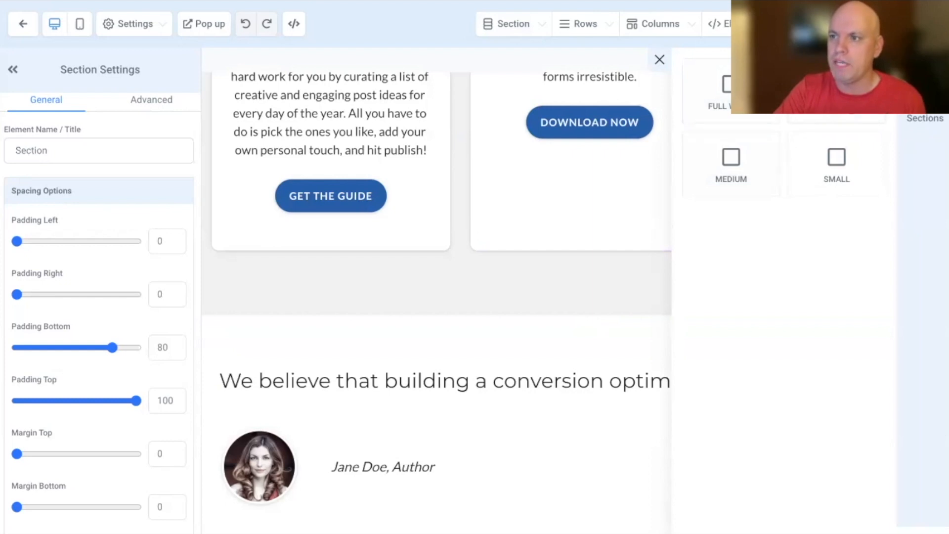
pyautogui.click(837, 94)
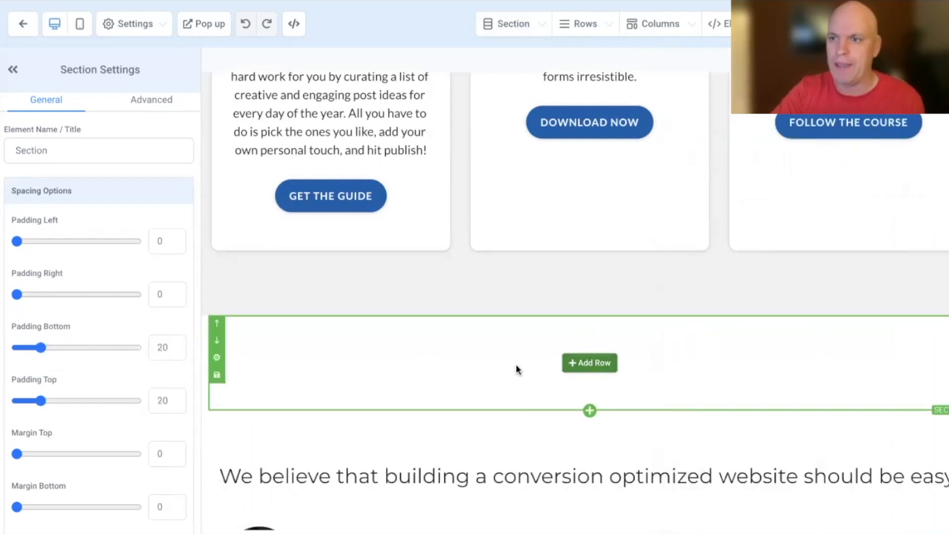
pyautogui.click(586, 363)
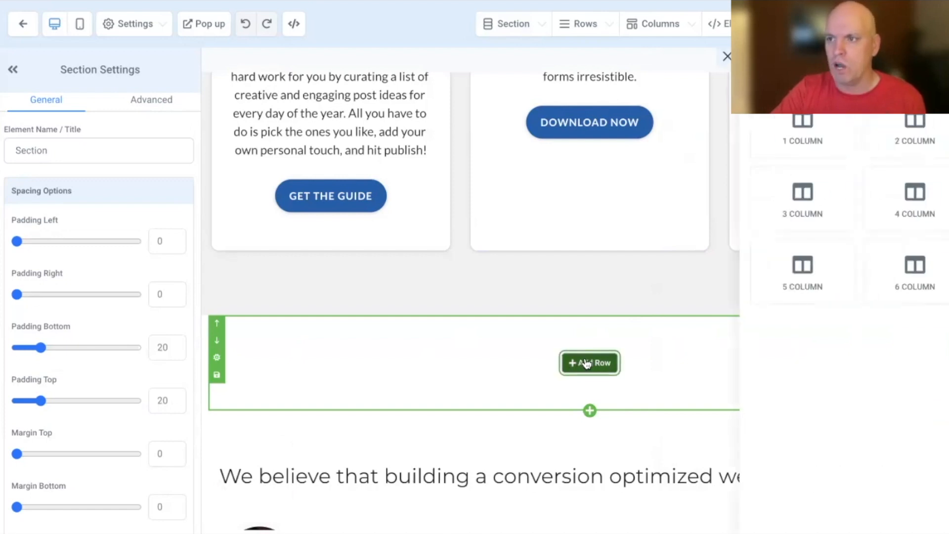
pyautogui.click(816, 126)
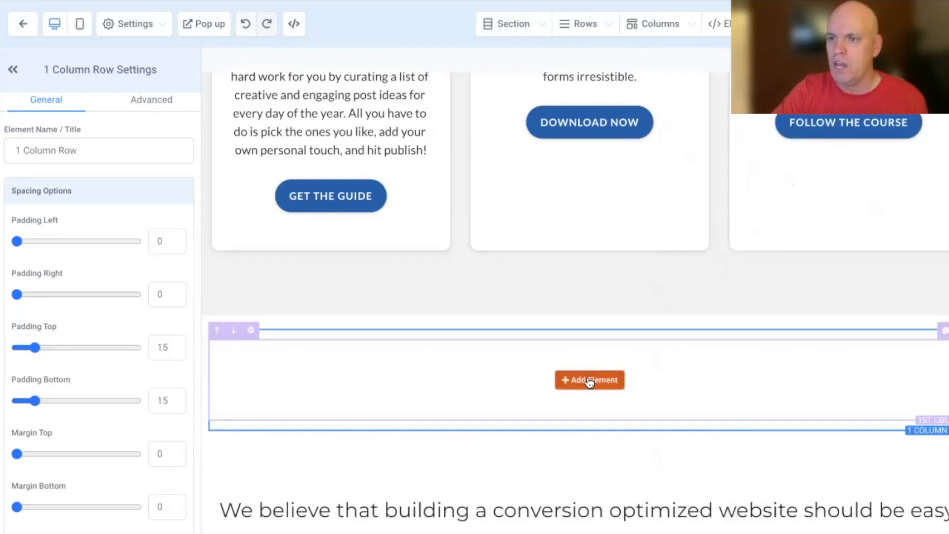
# - Add a headline to the new row reading "Three things you're missing out on"
pyautogui.scroll(5, 586, 383)
pyautogui.scroll(-5, 584, 383)
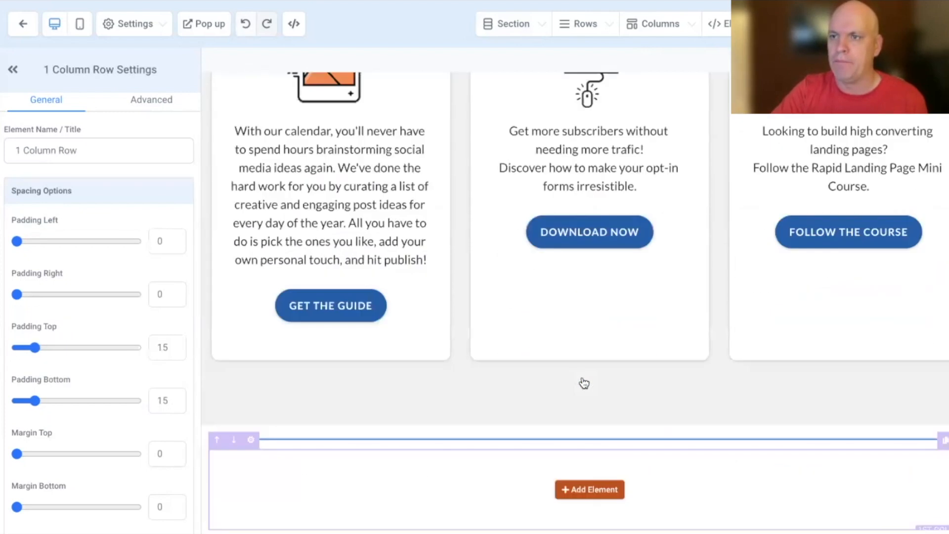
pyautogui.click(568, 400)
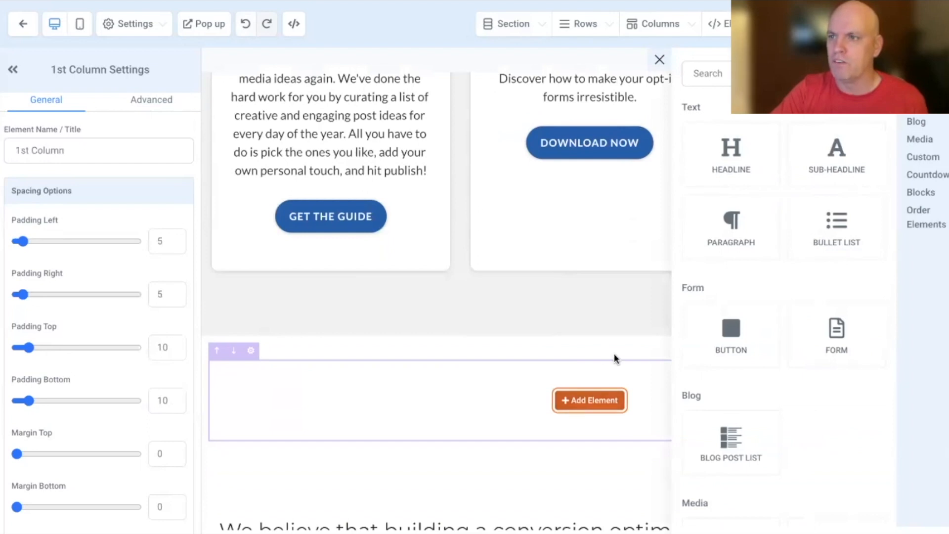
pyautogui.click(725, 173)
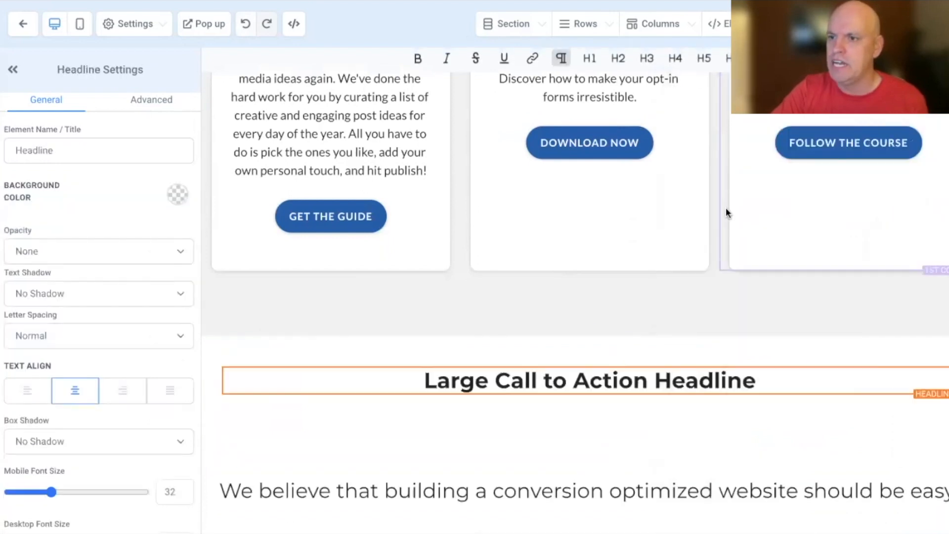
pyautogui.tripleClick(591, 385)
pyautogui.write('T')
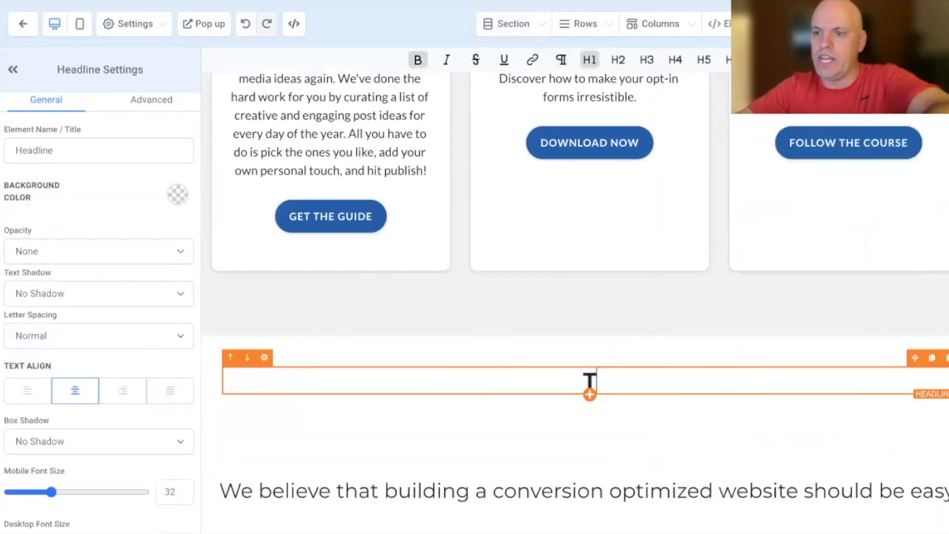
pyautogui.write('hree things')
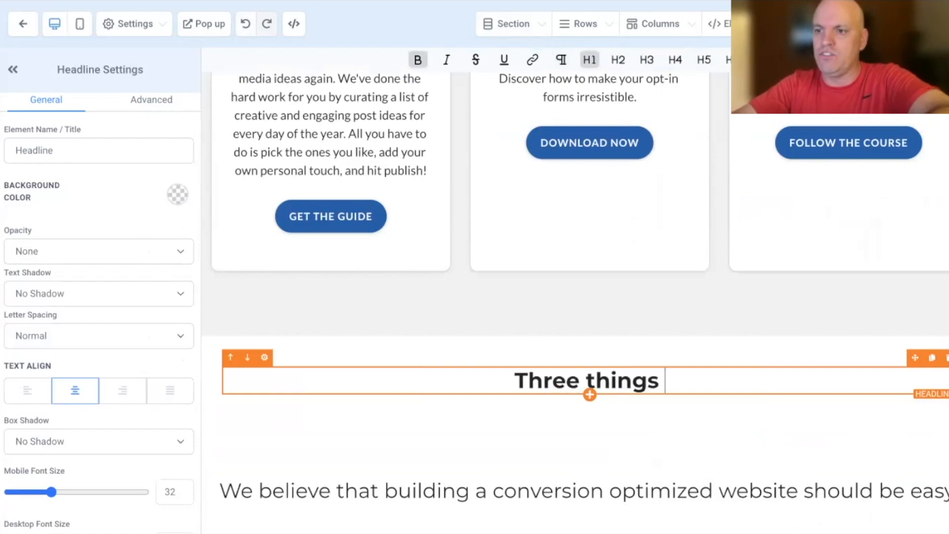
pyautogui.write(" you're missing out on")
# - Add a three-column row beneath the "Three things you're missing out on" headline
pyautogui.click(544, 440)
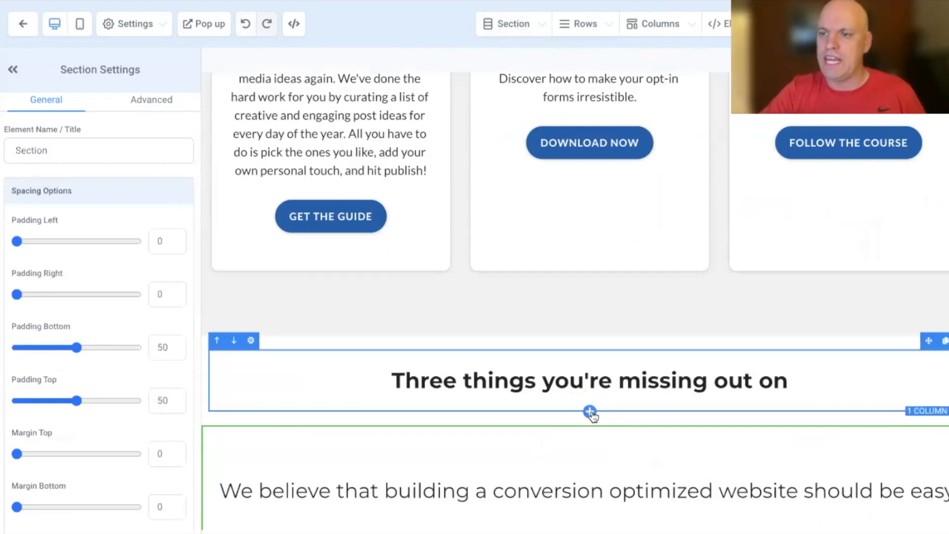
pyautogui.click(590, 412)
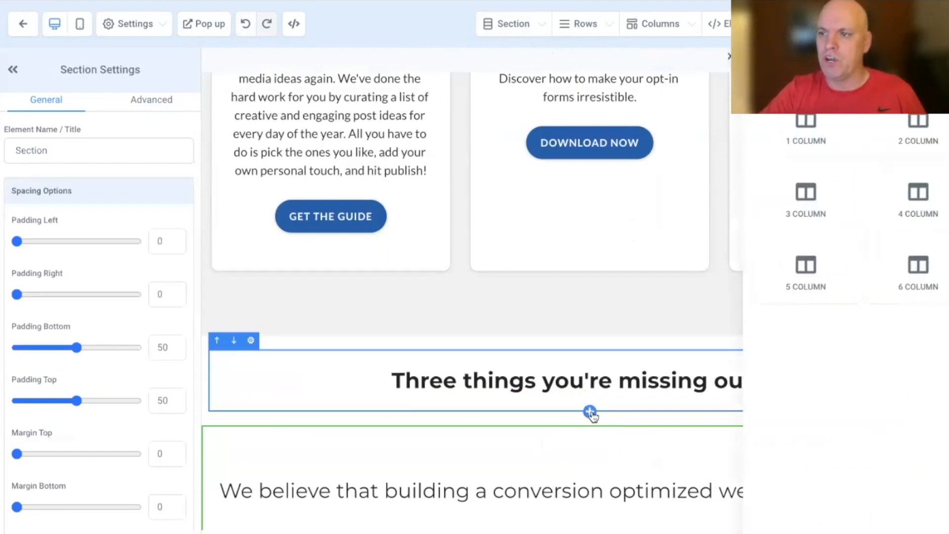
pyautogui.click(801, 213)
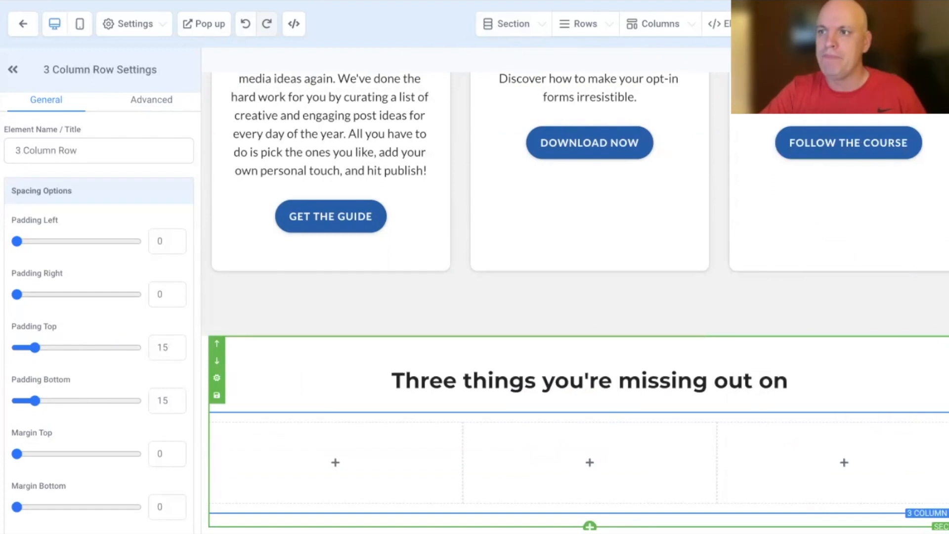
pyautogui.scroll(3, 312, 207)
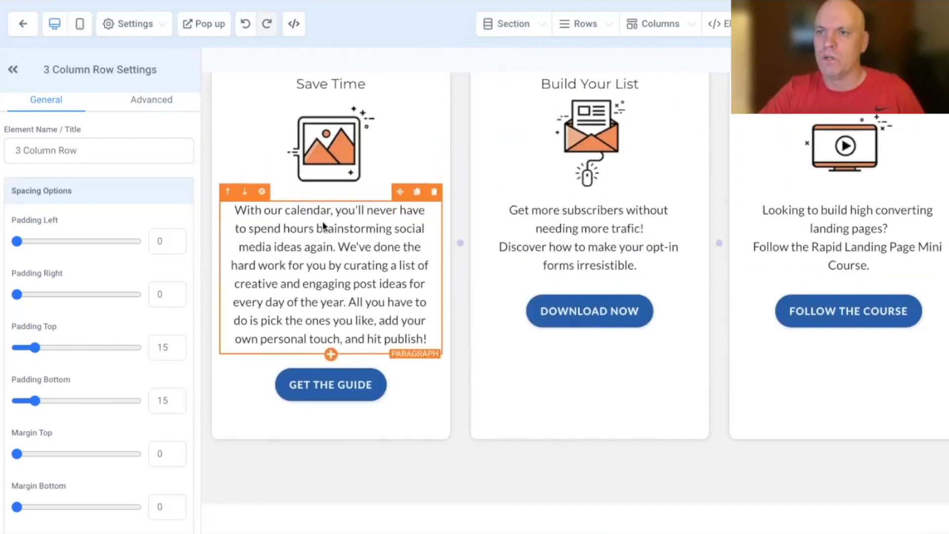
pyautogui.scroll(2, 323, 225)
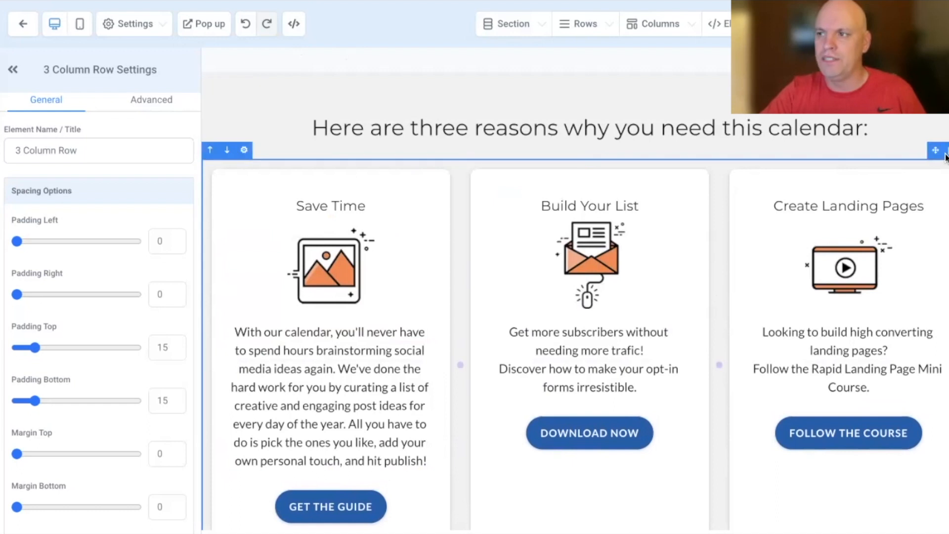
pyautogui.scroll(-6, 819, 254)
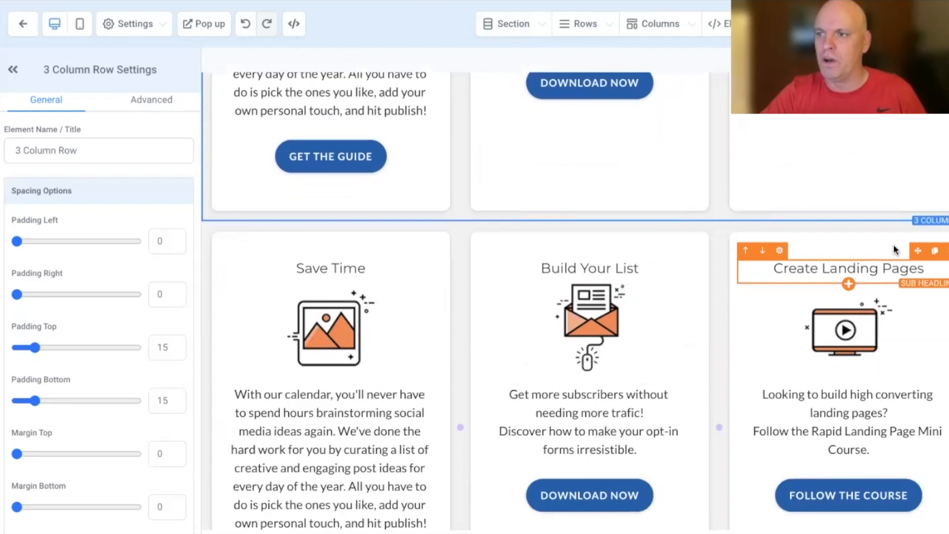
pyautogui.click(948, 212)
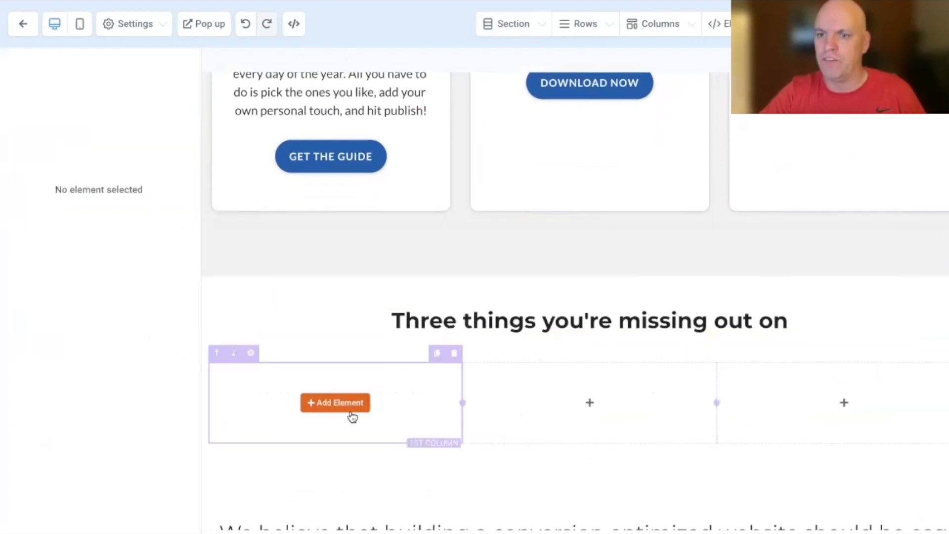
# - Add a paragraph to the new row's first column and fill it with the full "1. FOMO" point copied from ChatGPT
pyautogui.click(337, 402)
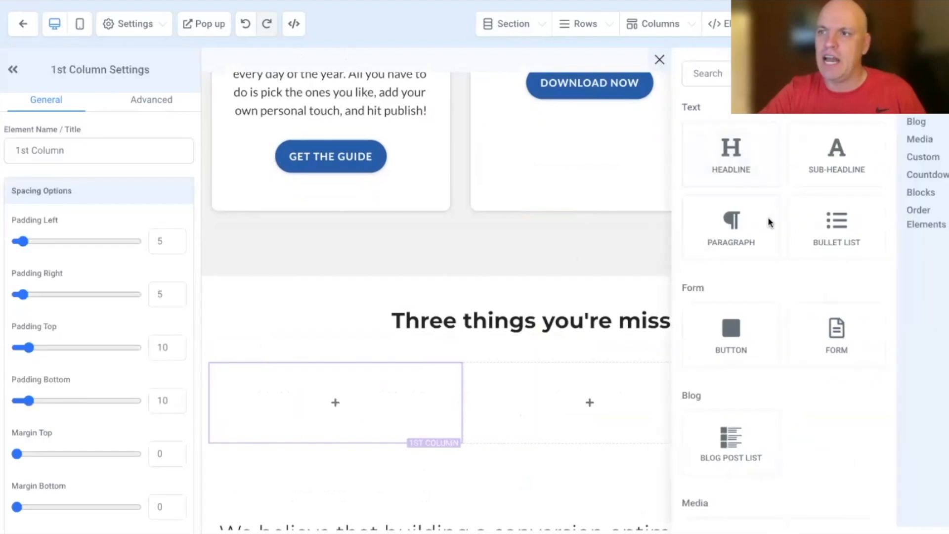
pyautogui.click(711, 228)
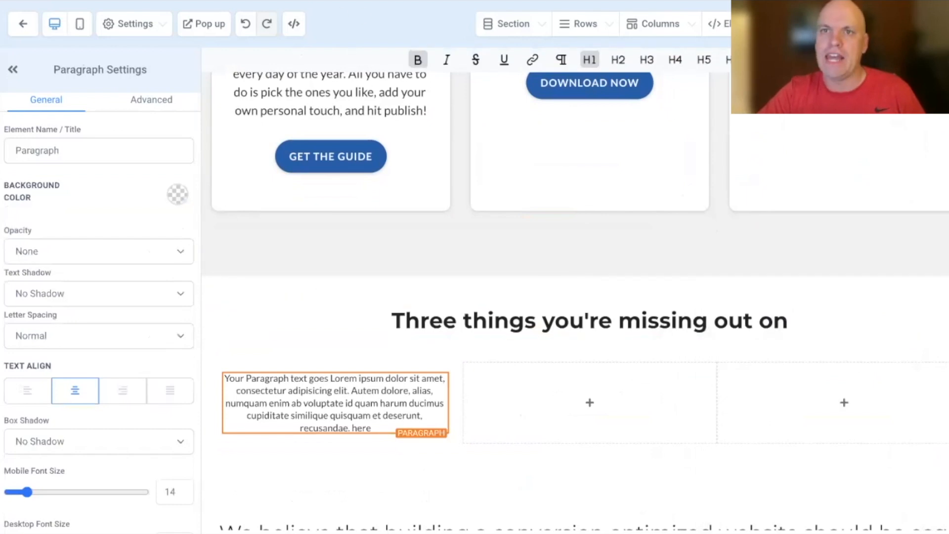
pyautogui.hotkey('ctrl', 'Tab')
pyautogui.scroll(-9, 471, 321)
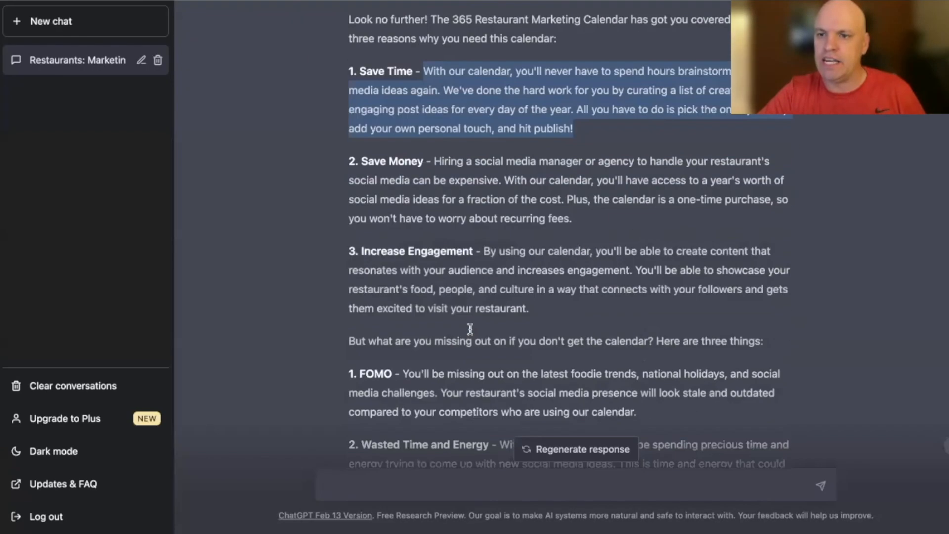
pyautogui.scroll(-1, 662, 136)
pyautogui.moveTo(662, 136); pyautogui.dragTo(341, 93)
pyautogui.click(387, 104)
pyautogui.moveTo(645, 130); pyautogui.dragTo(350, 94)
pyautogui.hotkey('ctrl', 'c')
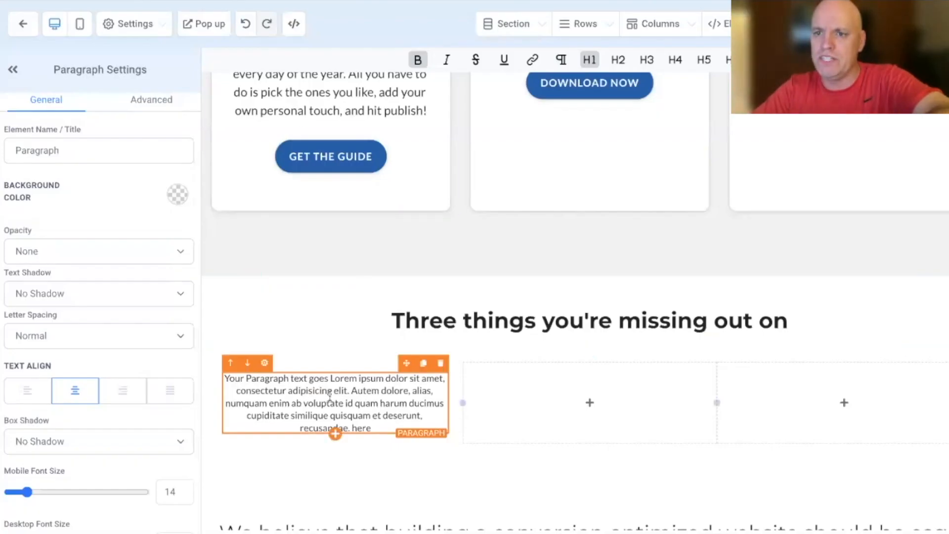
pyautogui.tripleClick(331, 396)
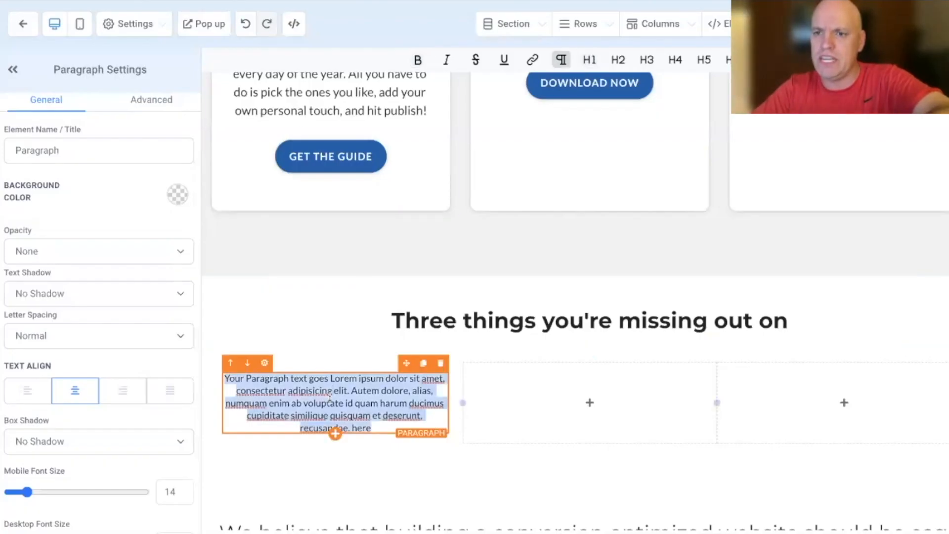
pyautogui.hotkey('ctrl', 'v')
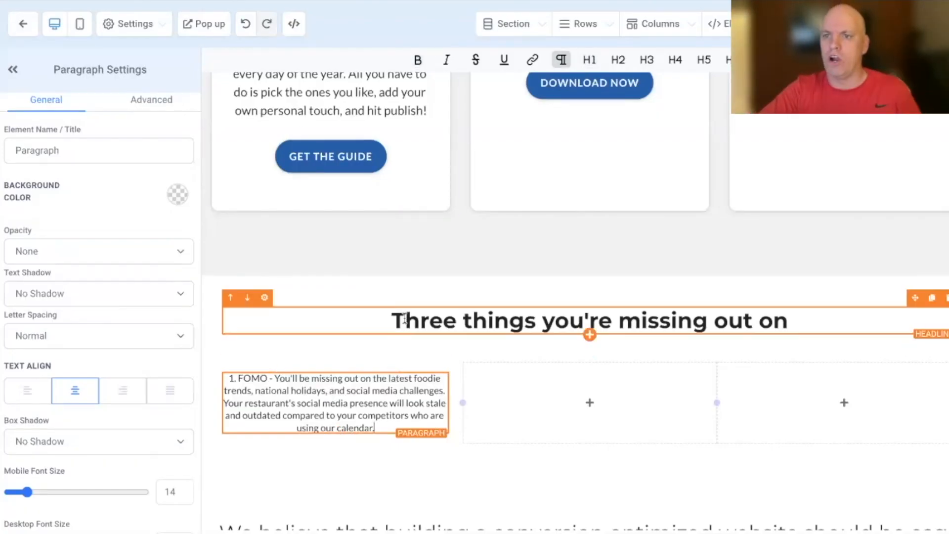
pyautogui.click(328, 453)
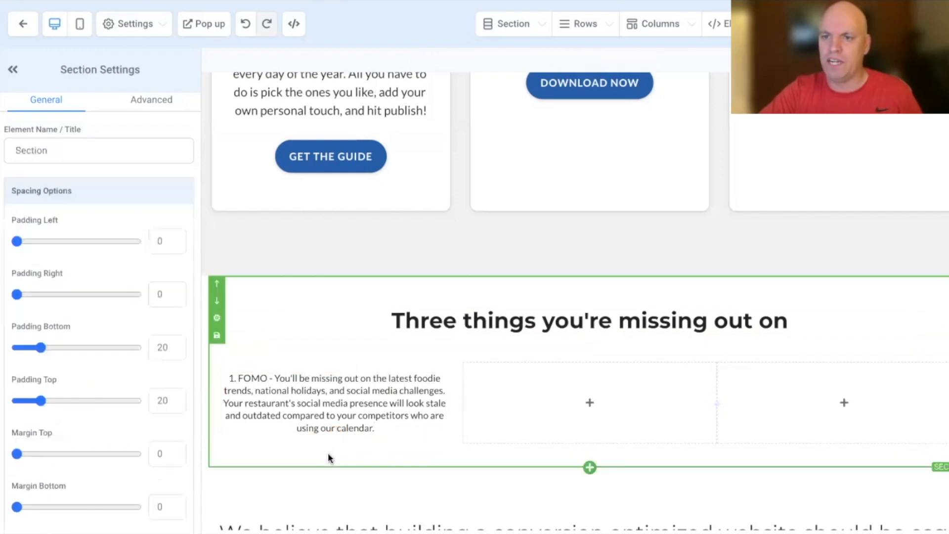
# - Add a sub-headline reading "FOMO" to the first column and place it above the paragraph
pyautogui.click(335, 433)
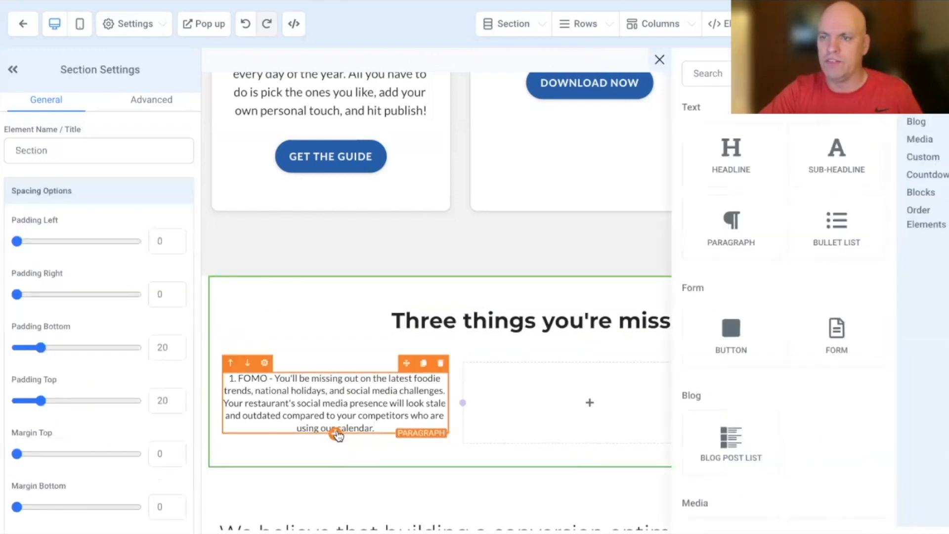
pyautogui.click(835, 151)
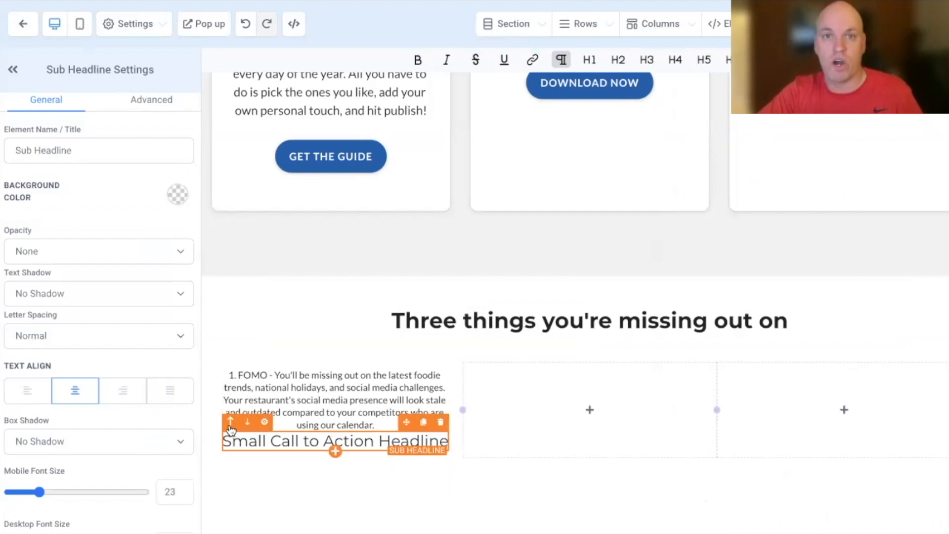
pyautogui.click(230, 424)
pyautogui.tripleClick(301, 378)
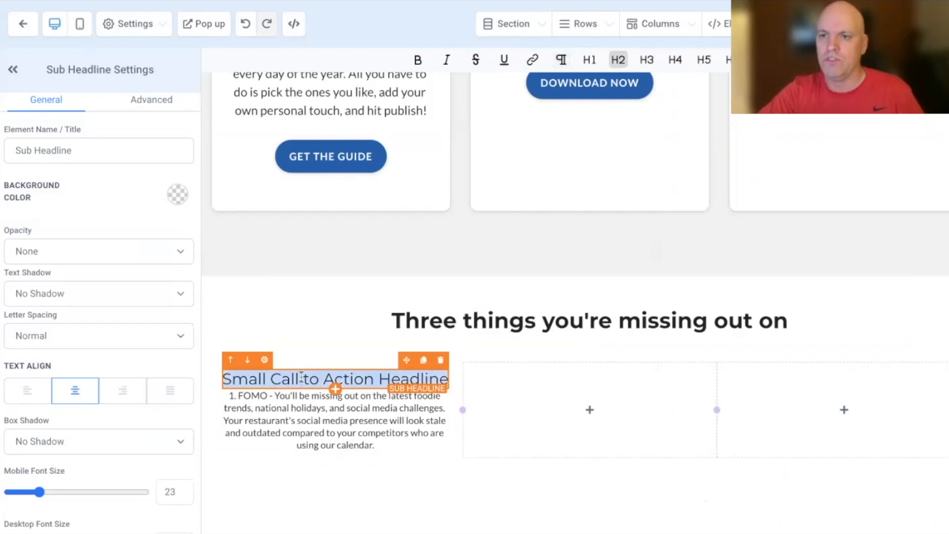
pyautogui.write('FOMO')
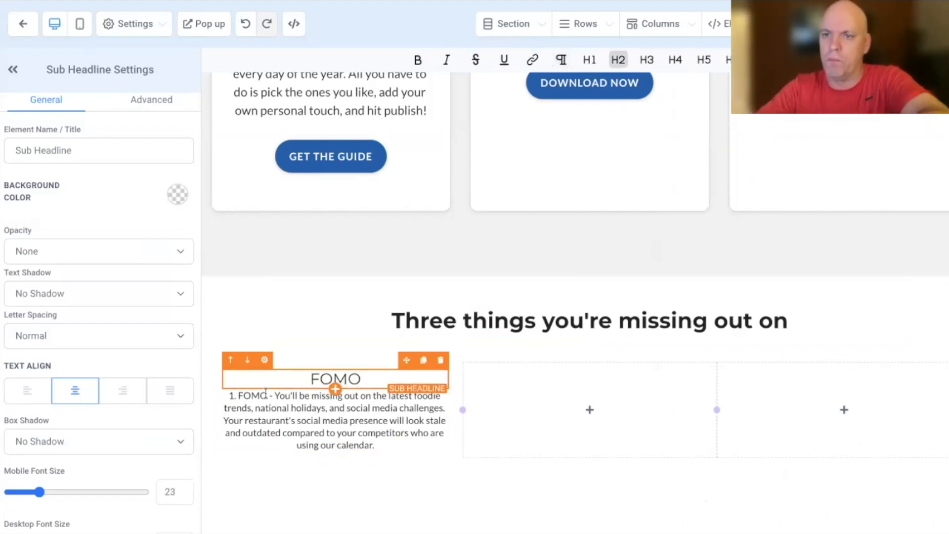
# - Remove the "1. FOMO -" prefix so the first column's paragraph starts with "You'll be missing out"
pyautogui.click(277, 396)
pyautogui.press('BackSpace')
pyautogui.press('BackSpace')
pyautogui.press('BackSpace')
pyautogui.press('BackSpace')
pyautogui.press('BackSpace')
pyautogui.press('BackSpace')
pyautogui.press('BackSpace')
pyautogui.press('BackSpace')
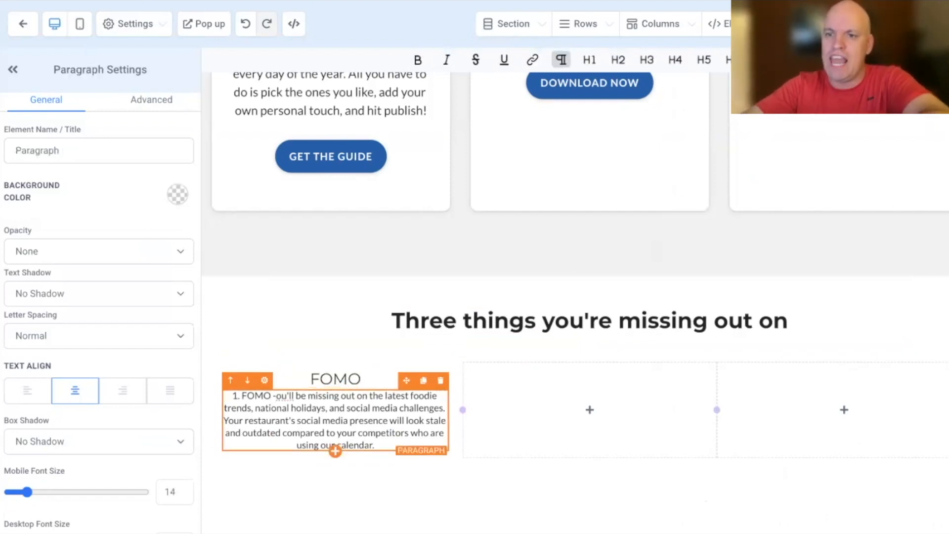
pyautogui.press('BackSpace')
pyautogui.write('Y')
# - Browse the page elements available below the "FOMO" sub-headline, from text and form items through media, countdown, blocks and order elements
pyautogui.scroll(5, 353, 410)
pyautogui.scroll(-6, 356, 409)
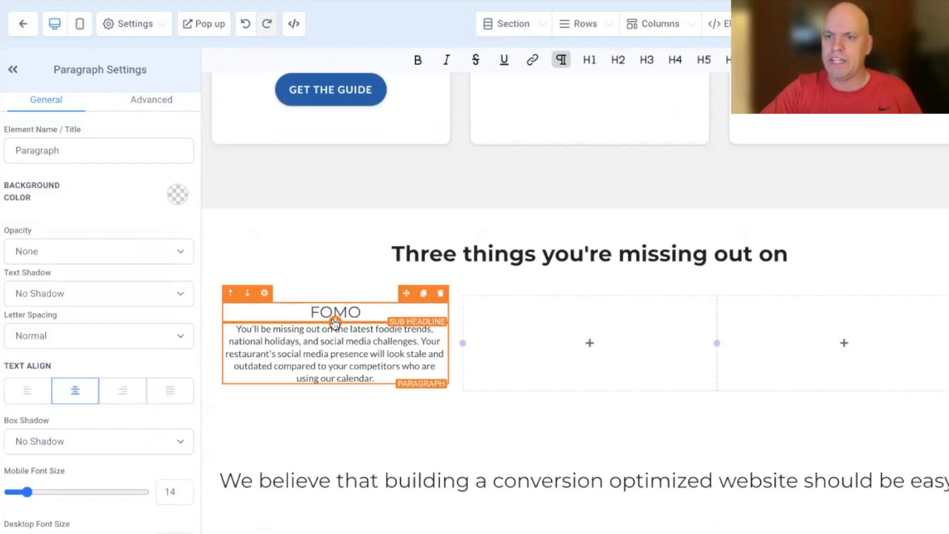
pyautogui.click(334, 322)
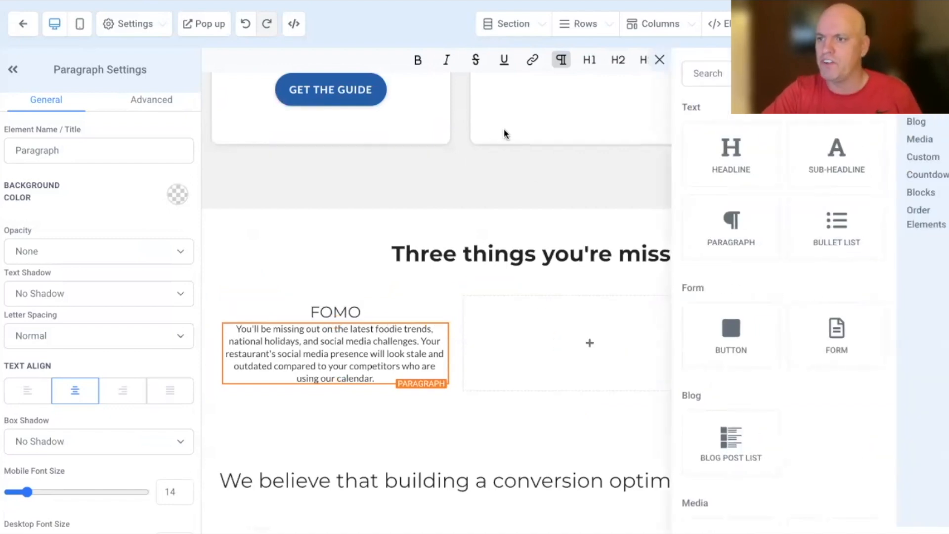
pyautogui.scroll(-1, 801, 278)
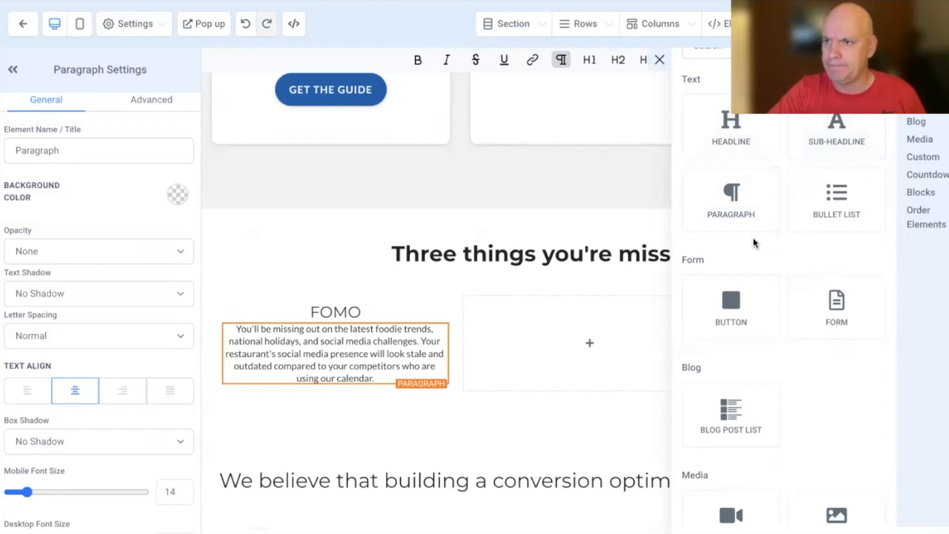
pyautogui.scroll(-1, 755, 247)
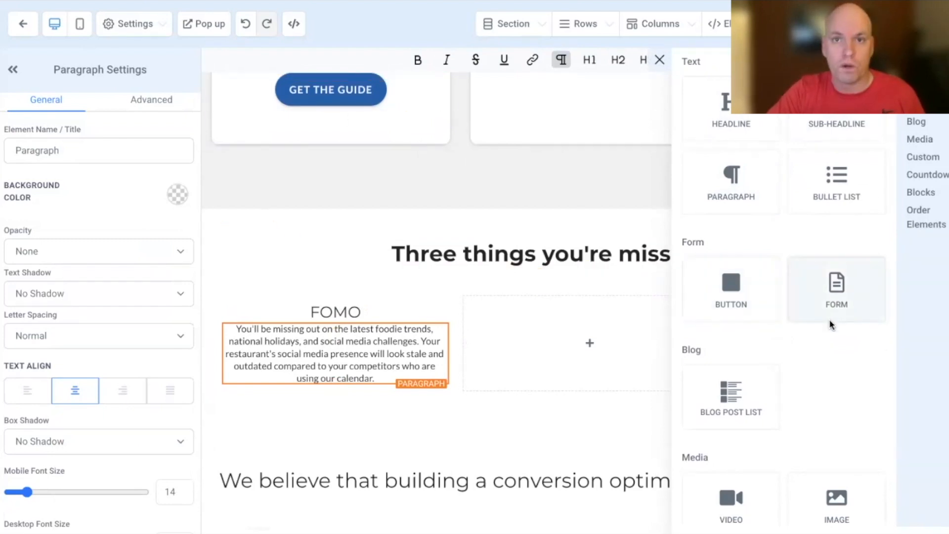
pyautogui.scroll(-3, 829, 319)
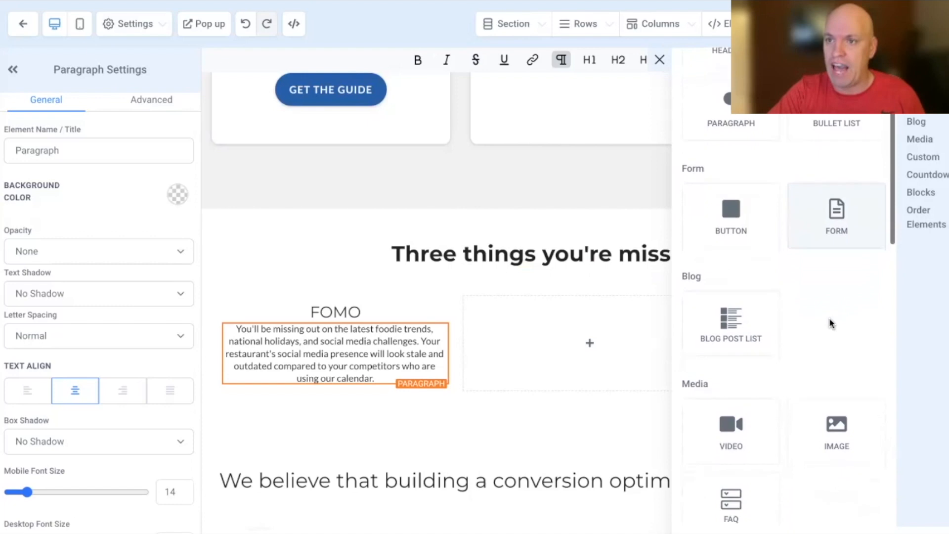
pyautogui.scroll(-4, 737, 346)
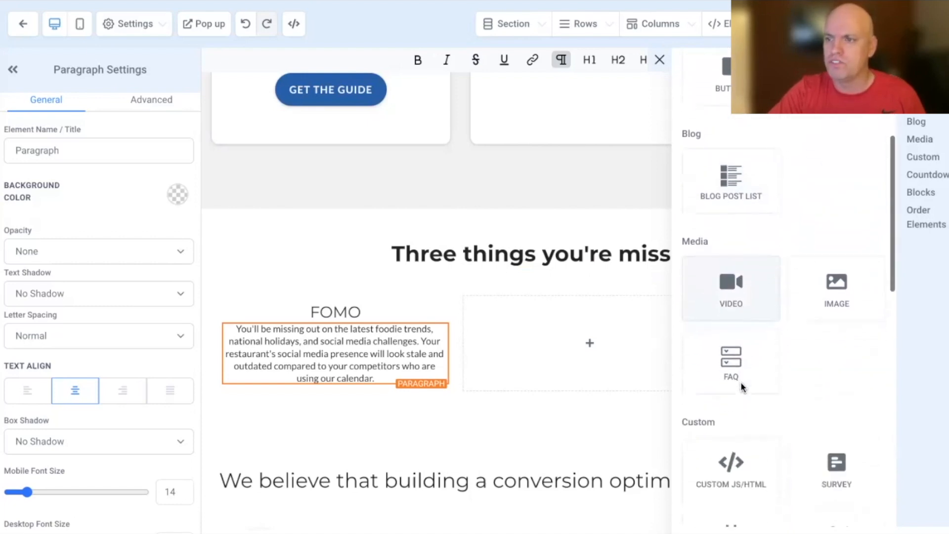
pyautogui.scroll(-4, 719, 372)
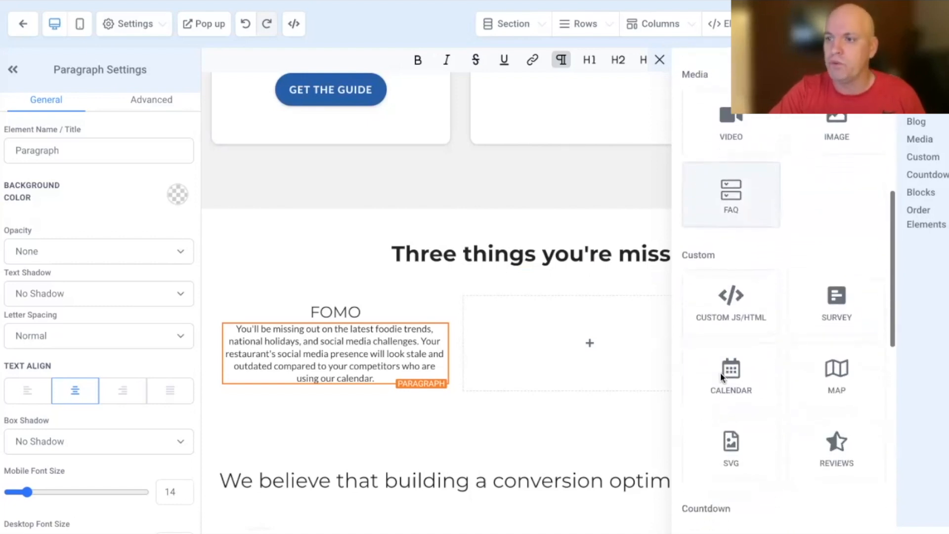
pyautogui.scroll(-1, 720, 371)
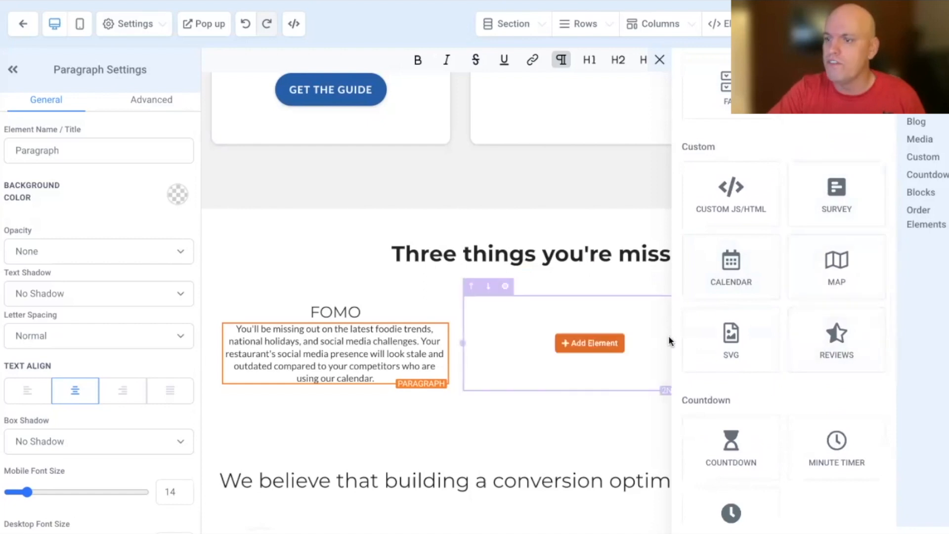
pyautogui.scroll(-2, 669, 340)
pyautogui.scroll(-8, 763, 386)
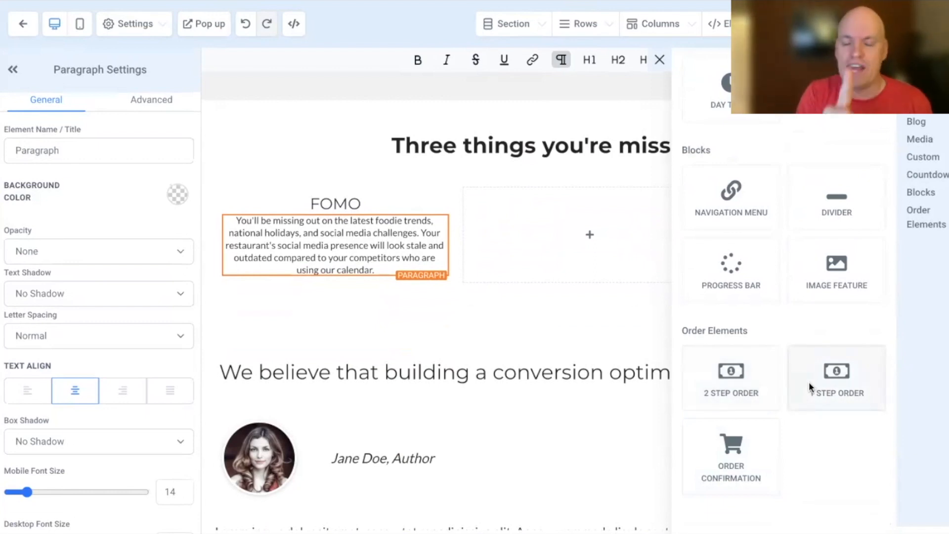
pyautogui.scroll(1, 809, 386)
pyautogui.scroll(1, 809, 387)
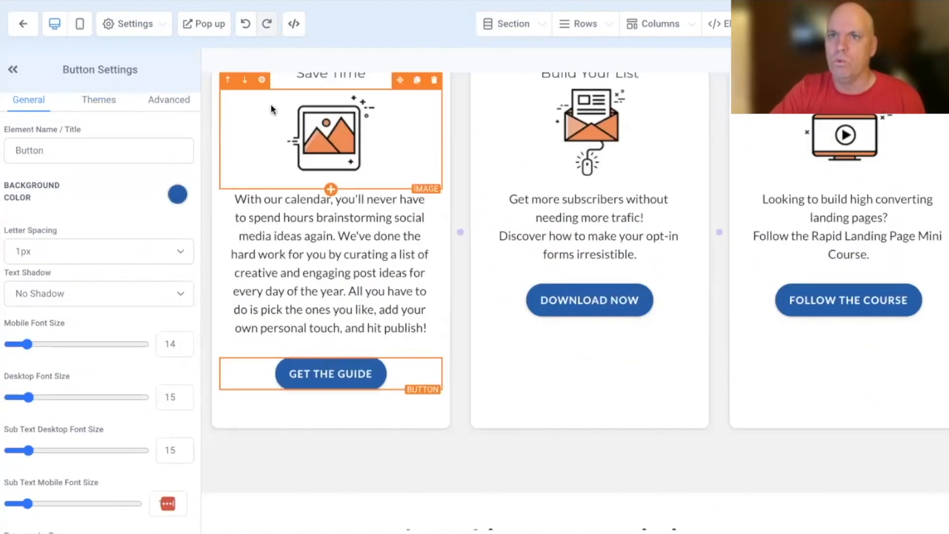
# - Open the page's pop-up for editing and add a one-column row to it
pyautogui.click(205, 25)
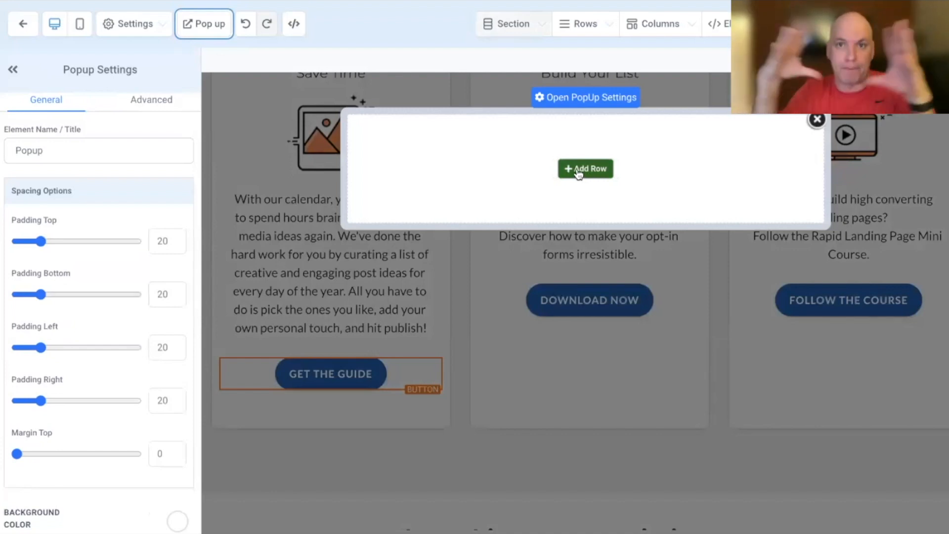
pyautogui.click(578, 171)
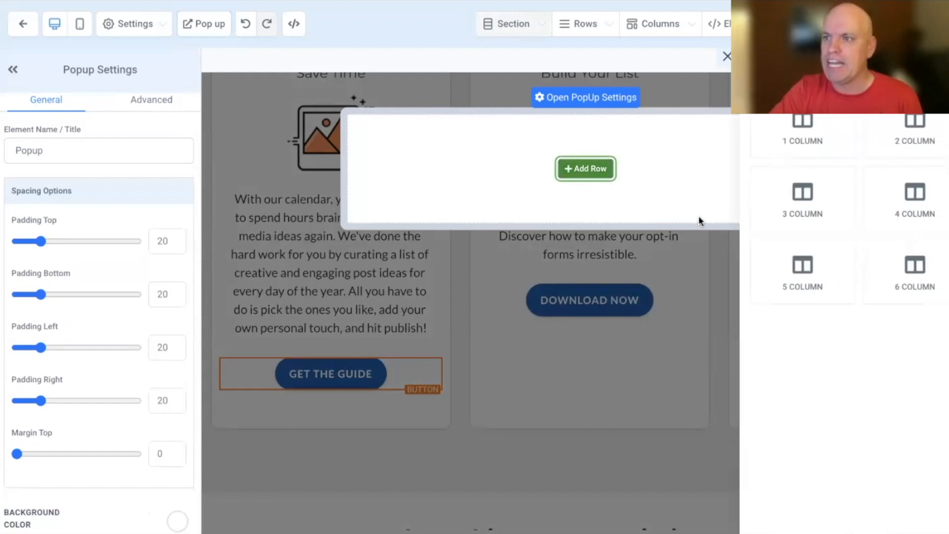
pyautogui.click(820, 150)
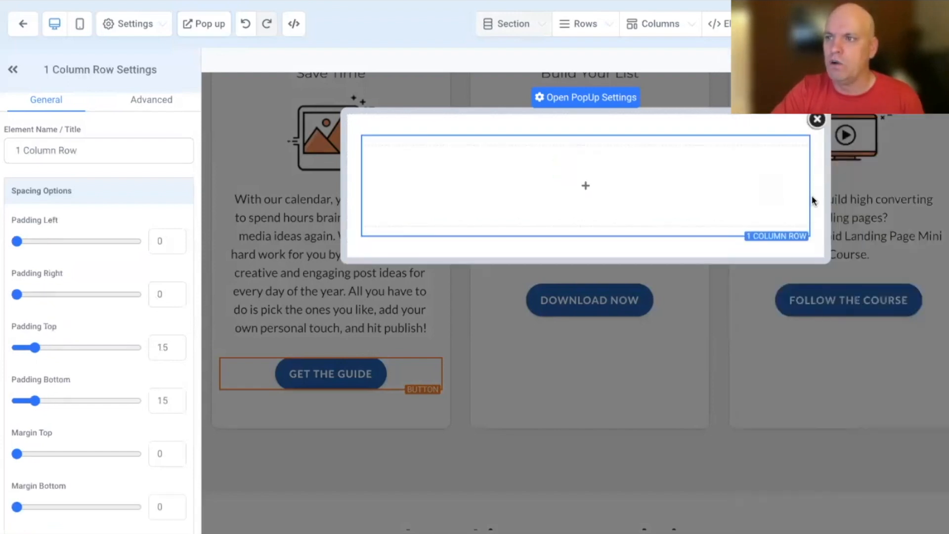
# - Place the form with Full Name, Email and Restaurant Name fields in the pop-up's row, and close the pop-up
pyautogui.click(588, 186)
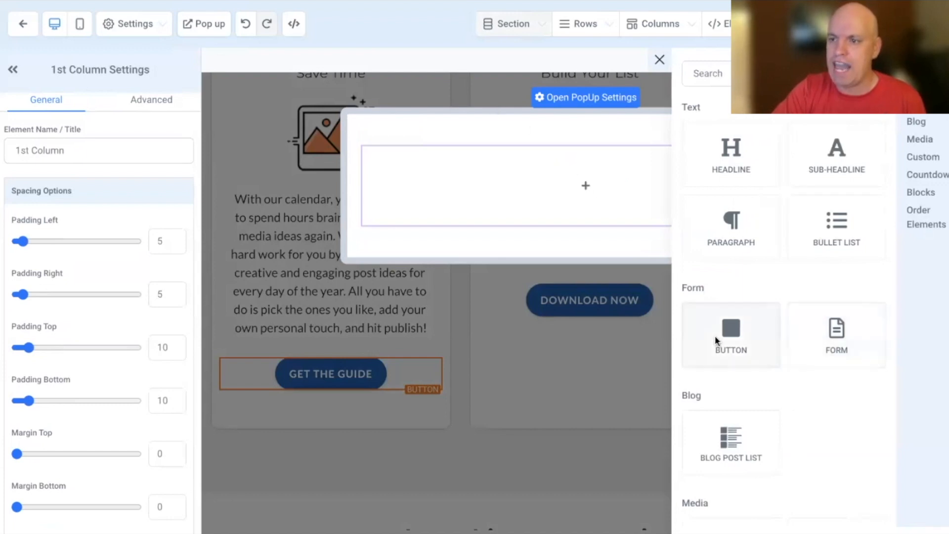
pyautogui.scroll(-10, 715, 336)
pyautogui.scroll(-10, 715, 335)
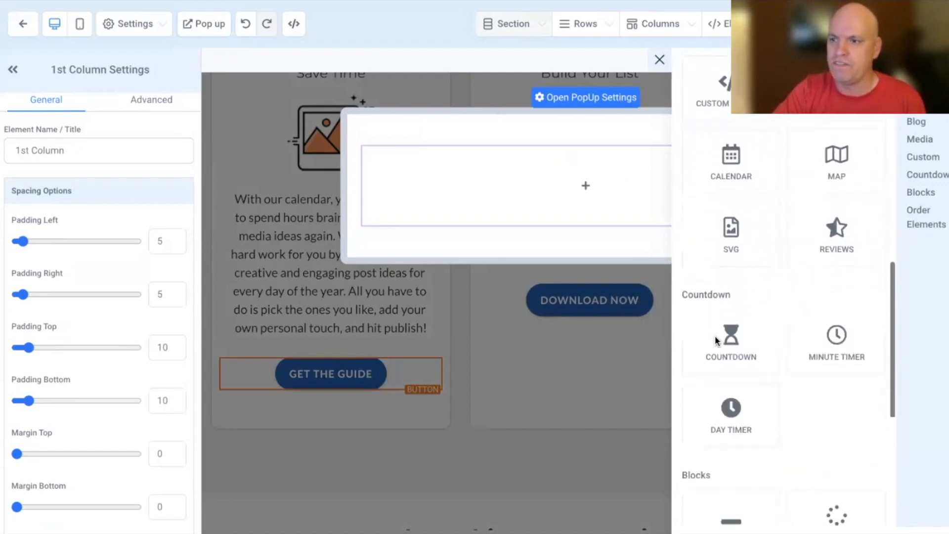
pyautogui.scroll(10, 715, 335)
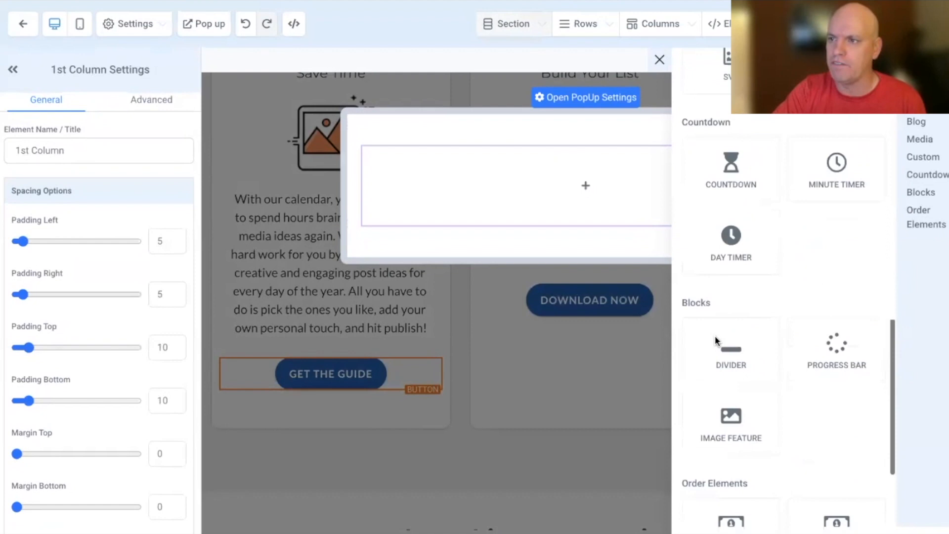
pyautogui.scroll(-2, 715, 335)
pyautogui.scroll(3, 715, 335)
pyautogui.scroll(1, 803, 320)
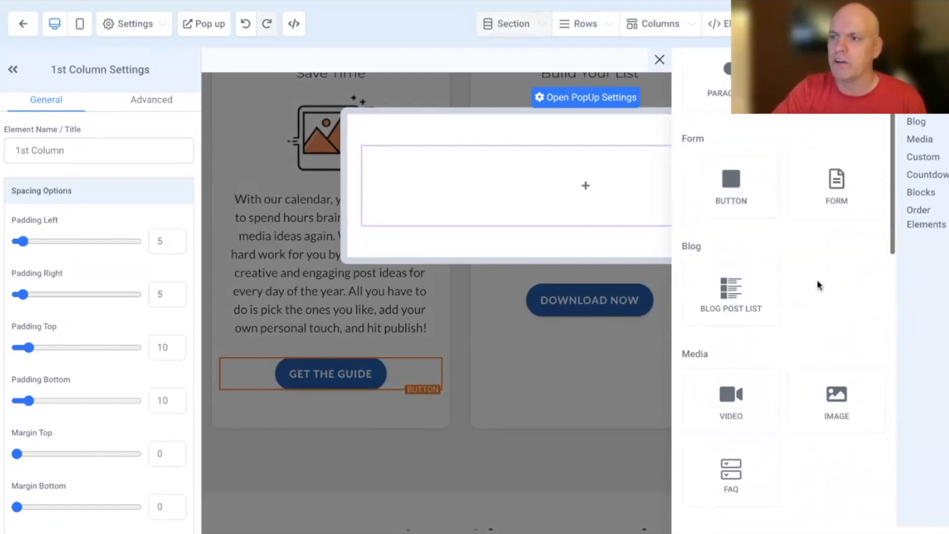
pyautogui.click(838, 185)
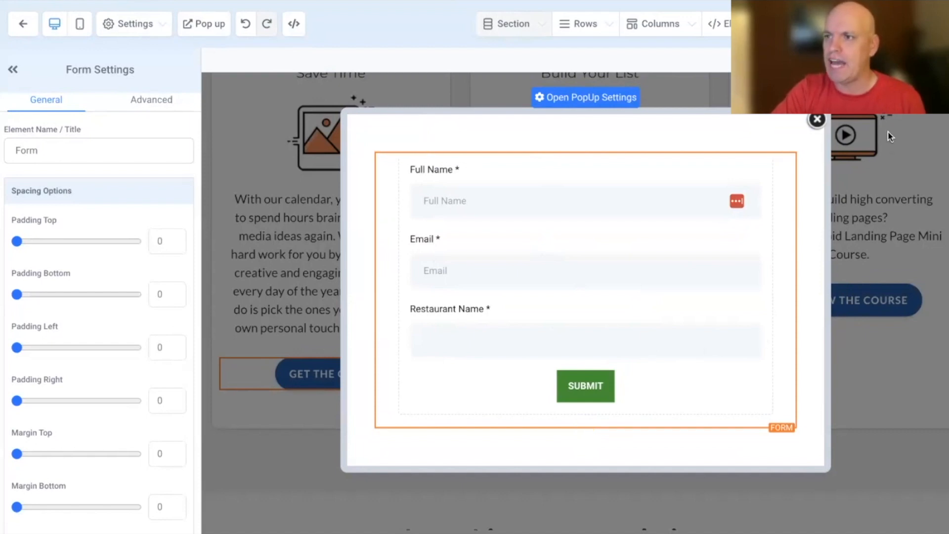
pyautogui.click(817, 119)
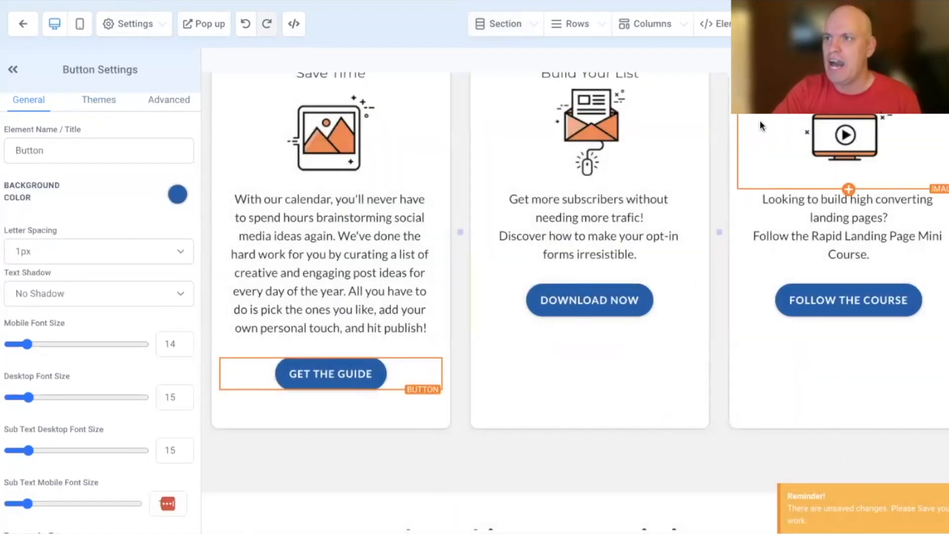
# - Set the action of the "Get the Guide" button in the Save Time card to Open popup
pyautogui.scroll(1, 326, 248)
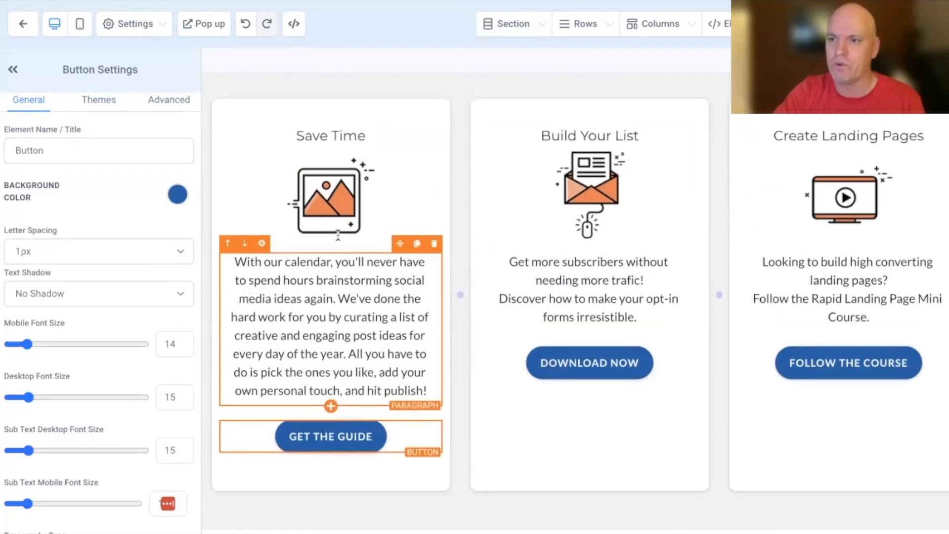
pyautogui.scroll(-15, 102, 449)
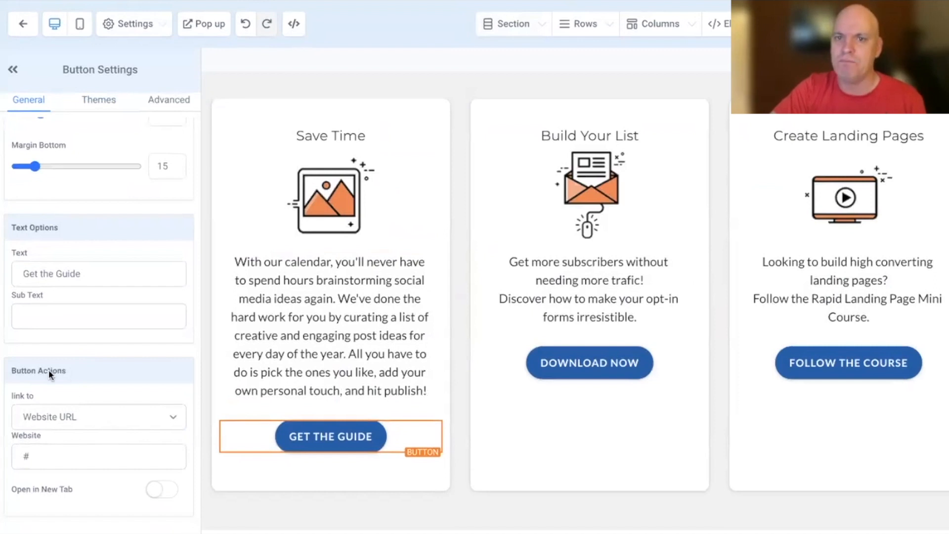
pyautogui.click(53, 412)
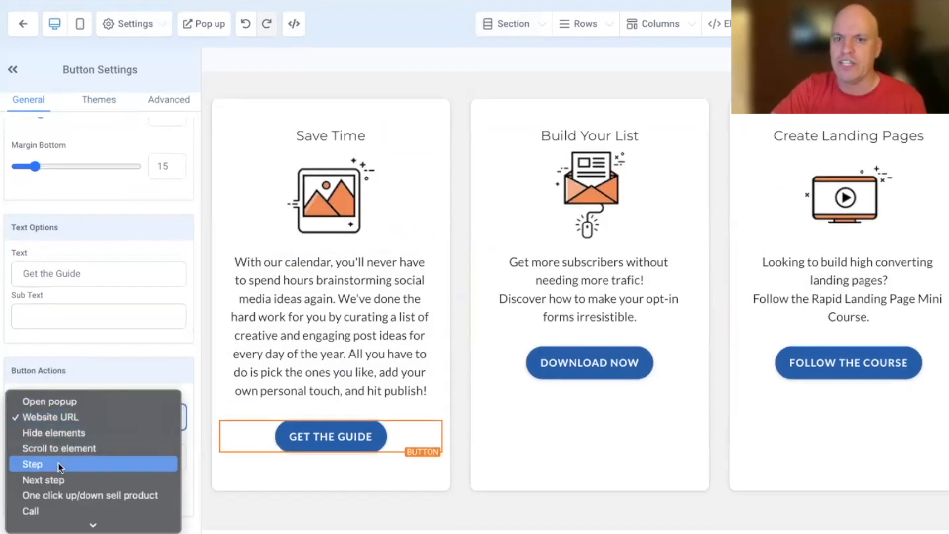
pyautogui.click(63, 388)
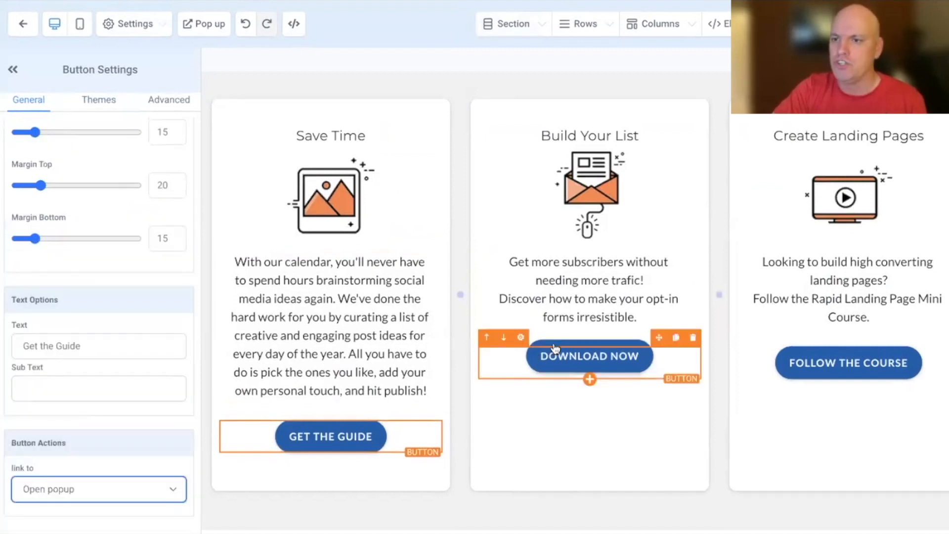
# - Set the action of the "Download Now" button in the Build Your List card to Open popup
pyautogui.click(553, 366)
pyautogui.scroll(-2, 128, 483)
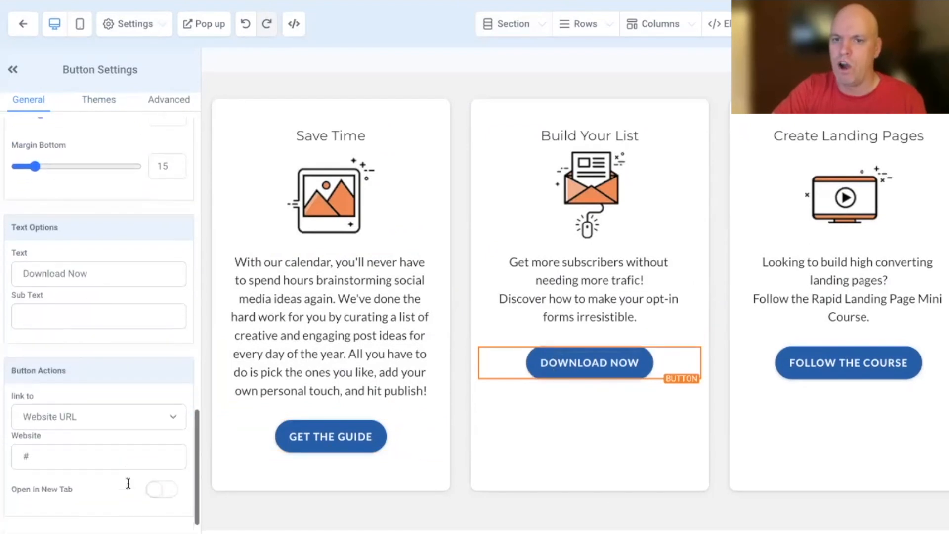
pyautogui.click(105, 417)
pyautogui.click(105, 403)
# - Set the action of the hero section's "Download the Free Guide Now" button to Open popup
pyautogui.scroll(10, 481, 368)
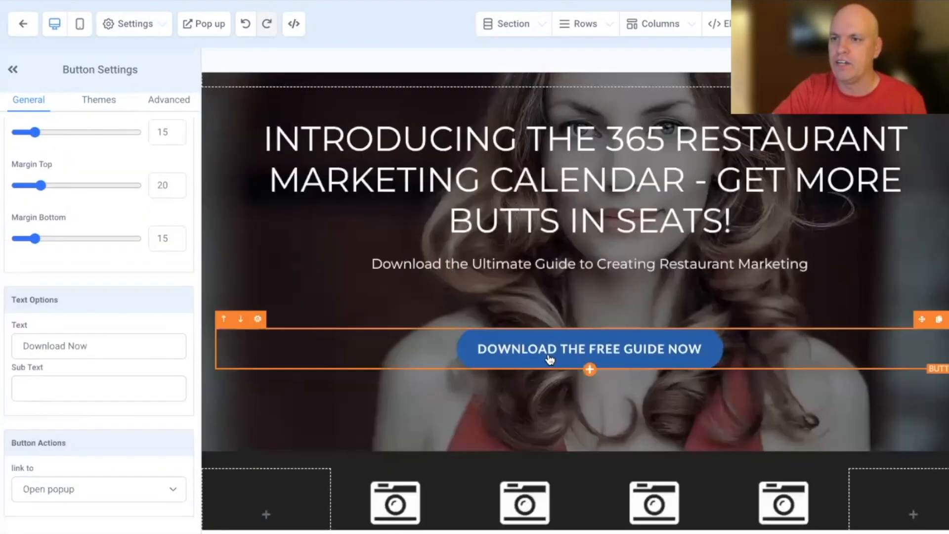
pyautogui.click(549, 360)
pyautogui.click(128, 346)
pyautogui.click(106, 489)
pyautogui.click(105, 472)
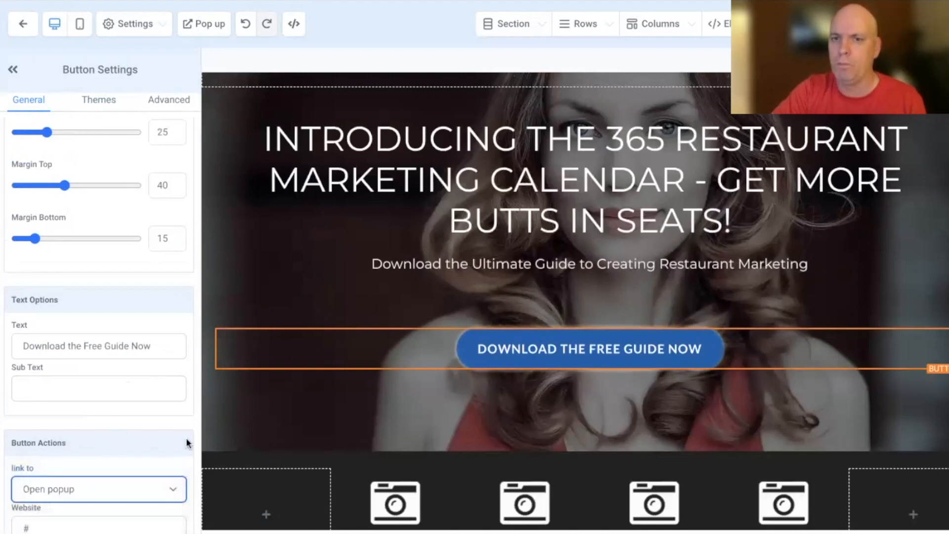
# - Change the hero button's text to "Download the Calendar"
pyautogui.click(519, 360)
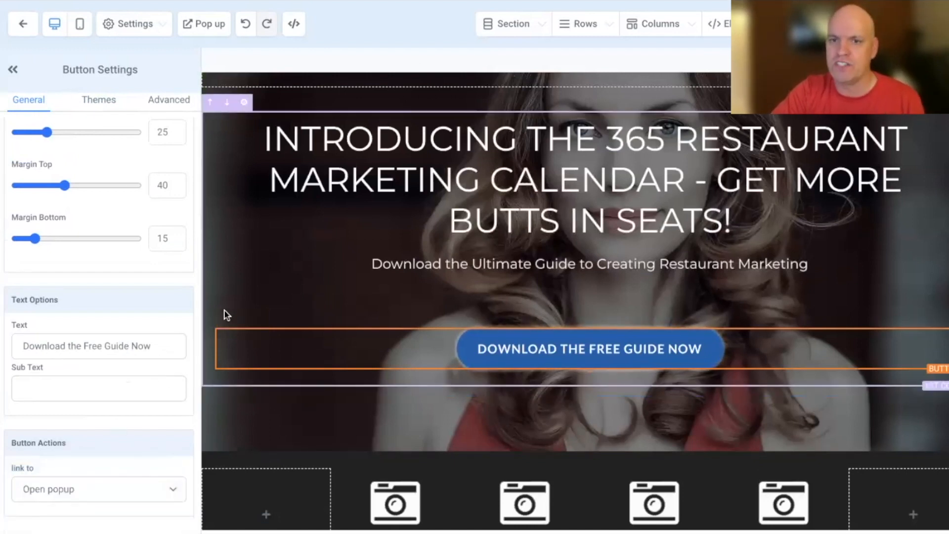
pyautogui.moveTo(83, 346); pyautogui.dragTo(184, 345)
pyautogui.write('C')
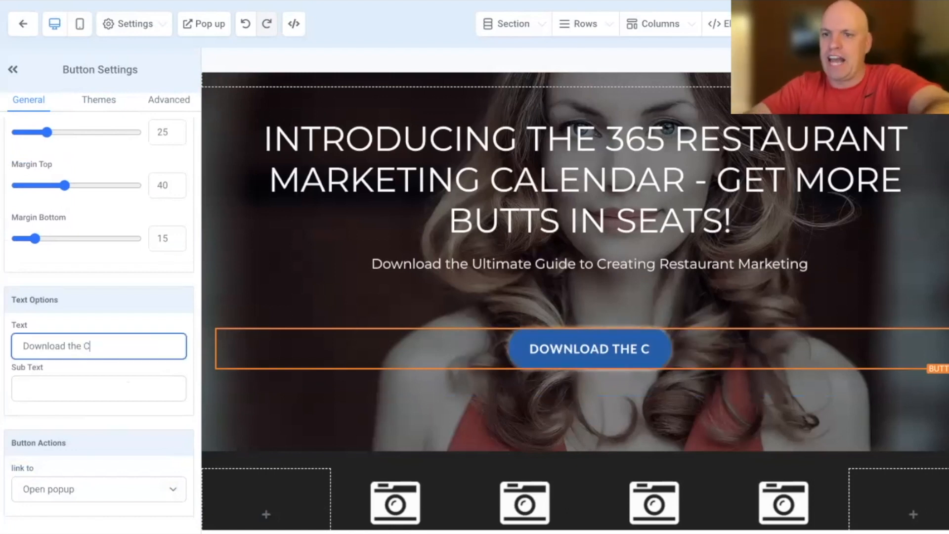
pyautogui.write('alendar')
pyautogui.press('BackSpace')
pyautogui.press('BackSpace')
pyautogui.write('dar')
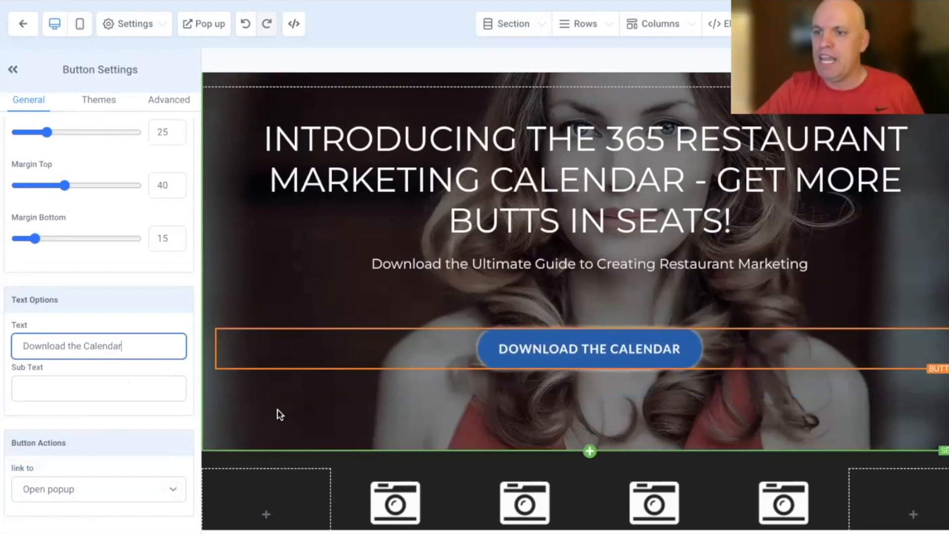
pyautogui.click(278, 413)
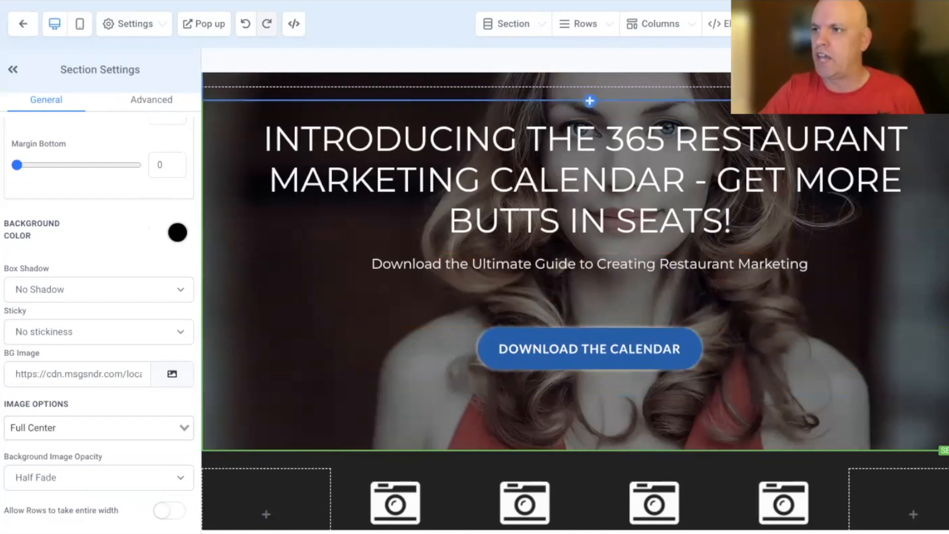
# - Preview the funnel page, review its sections, and test that the "Download the Calendar" button opens the form pop-up
pyautogui.click(885, 24)
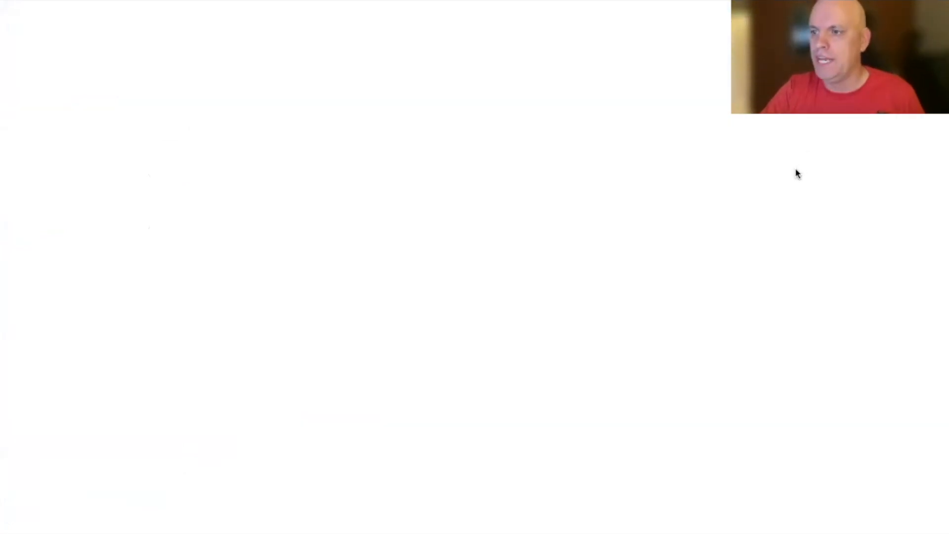
pyautogui.scroll(-7, 632, 318)
pyautogui.scroll(-15, 631, 318)
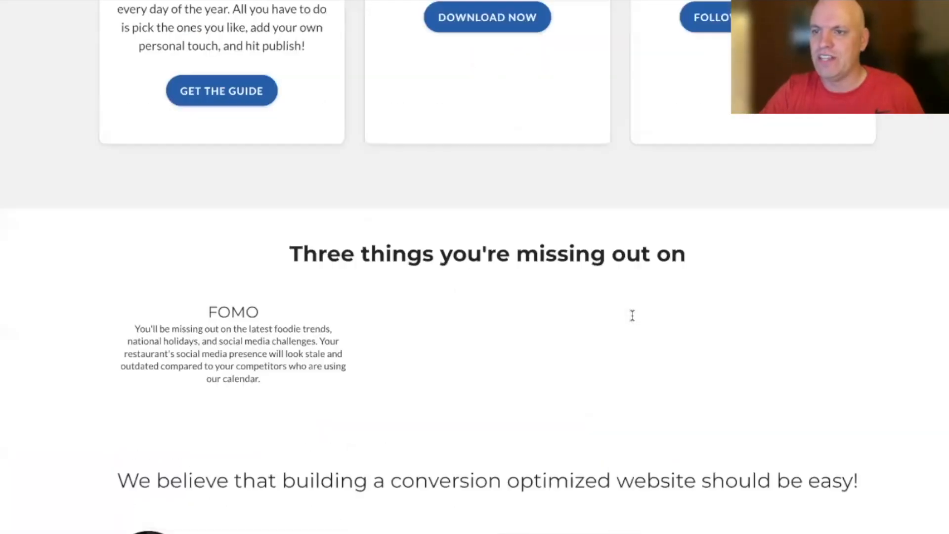
pyautogui.scroll(8, 467, 477)
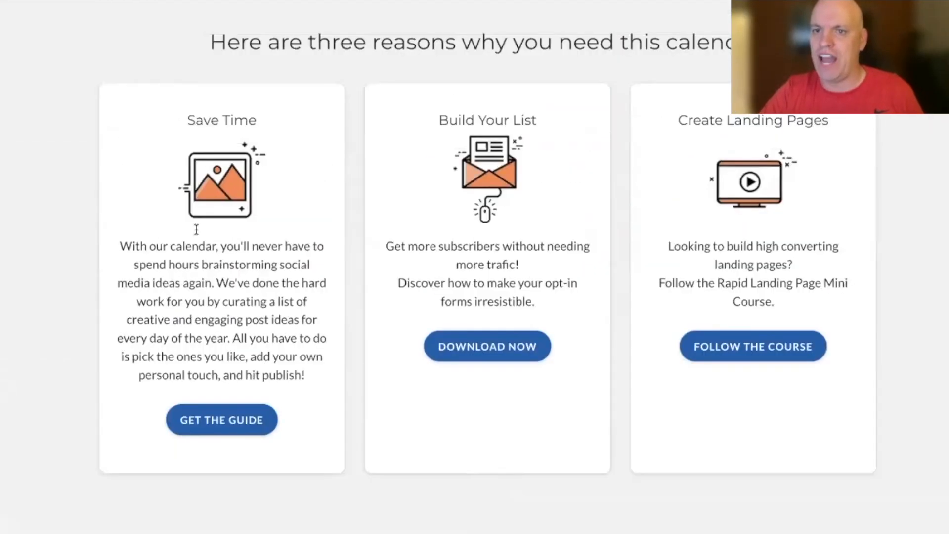
pyautogui.scroll(10, 601, 428)
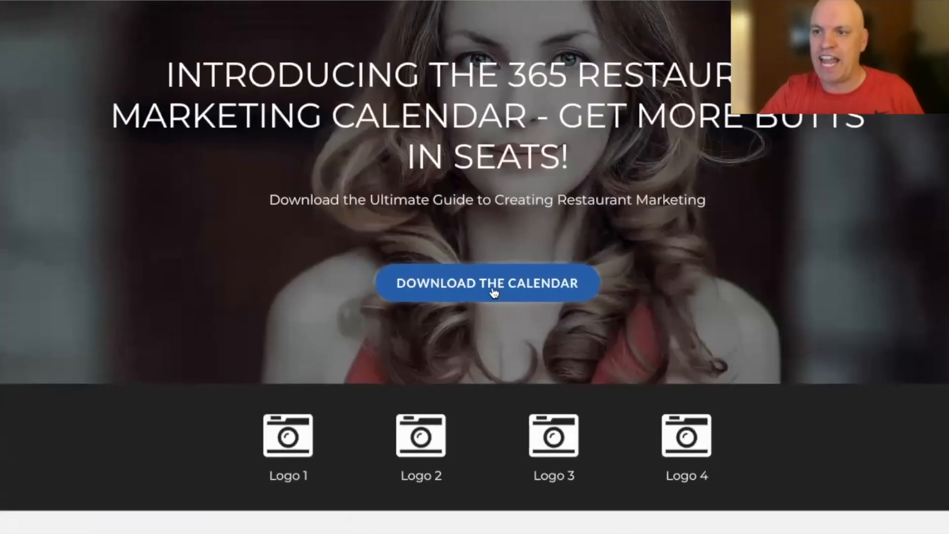
pyautogui.click(495, 293)
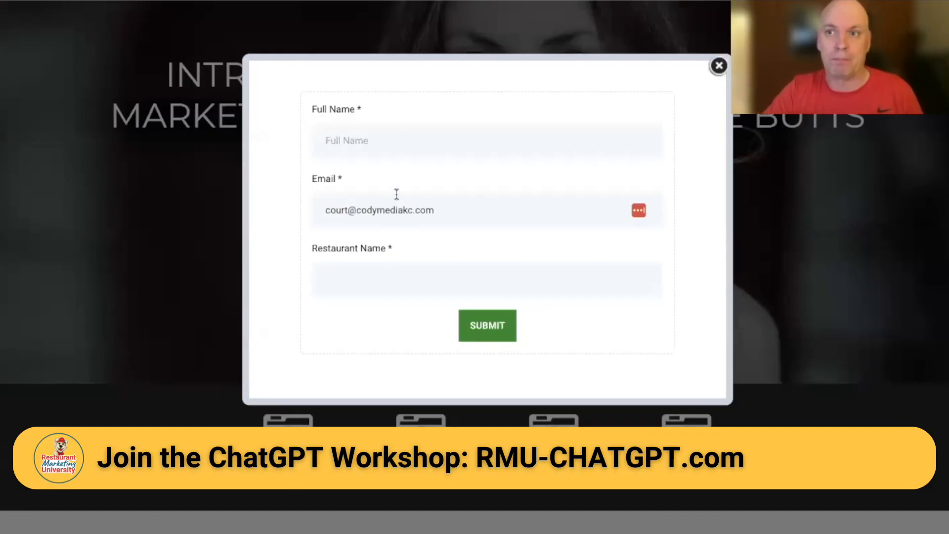